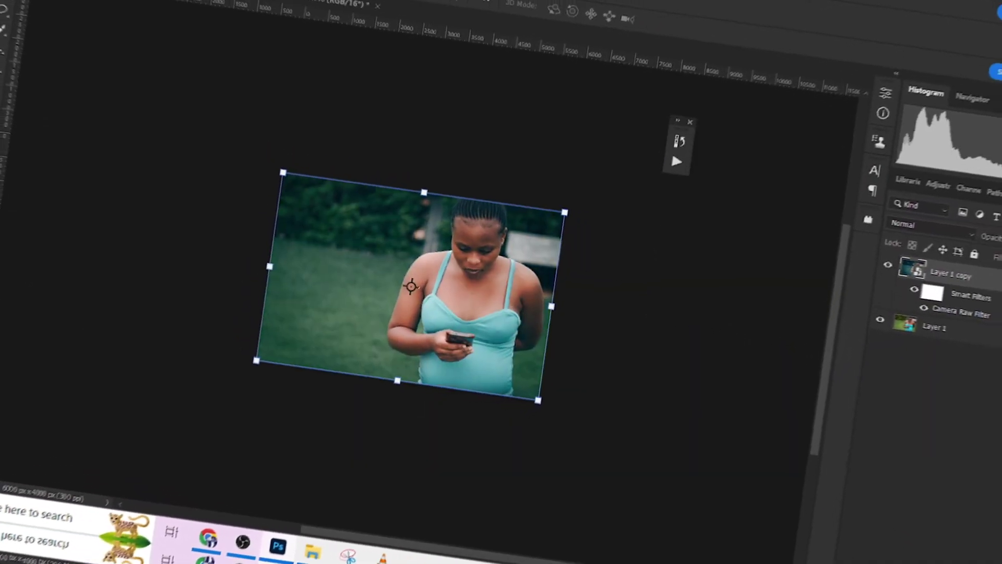
Preview the grade layer set to Darker Color with parts painted out on its mask.
left_click(919, 223)
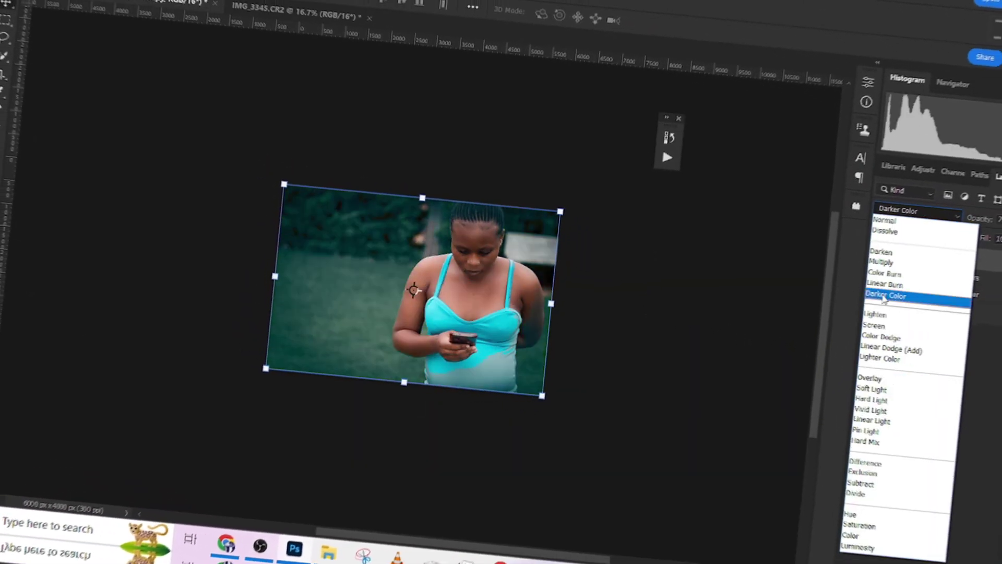
left_click(918, 313)
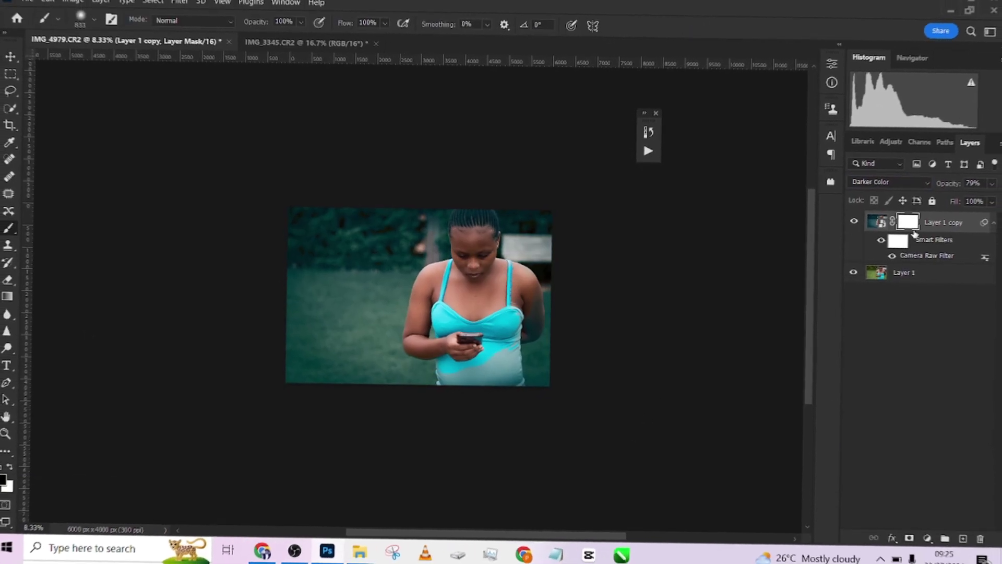
left_click_drag(382, 27, 384, 29)
left_click_drag(522, 339, 548, 362)
key("x")
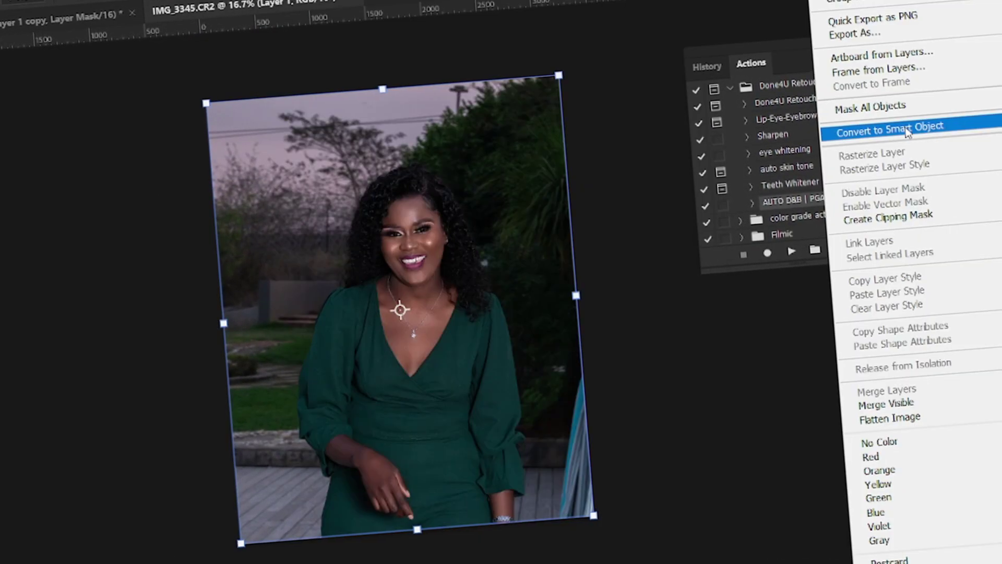
Preview the layer's Camera Raw settings and compare the image with and without the grade.
left_click(907, 133)
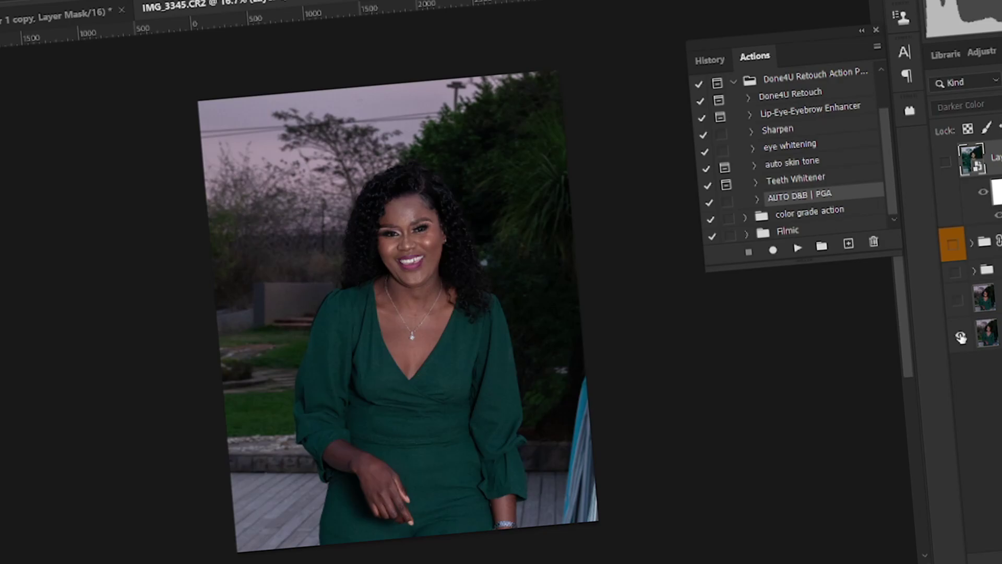
key("ctrl+t")
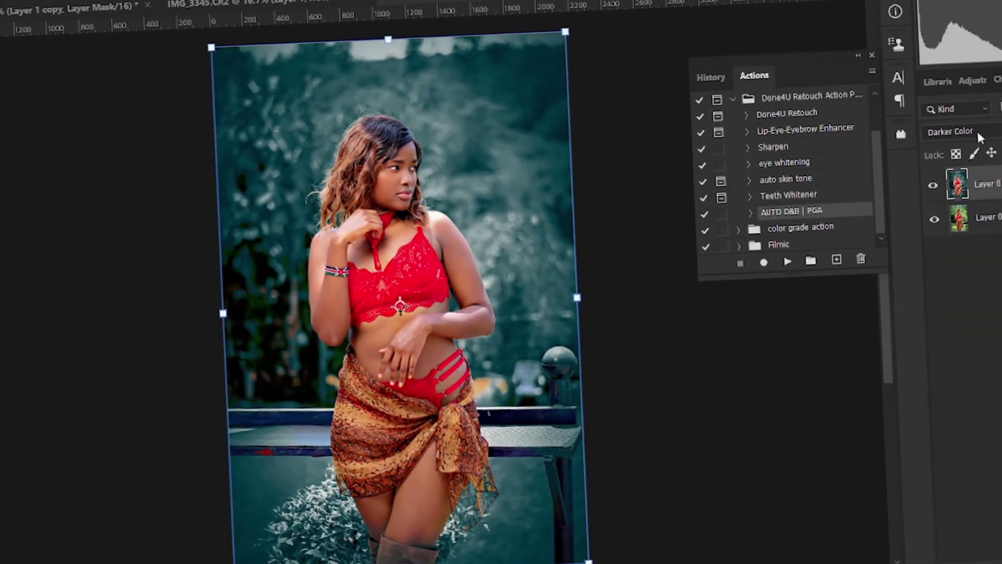
left_click(936, 179)
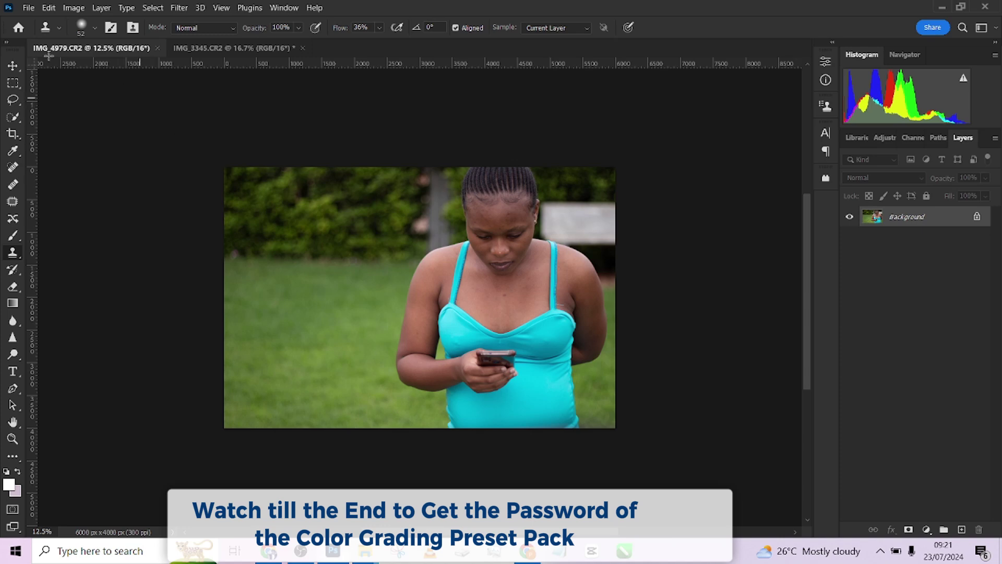
Show the Actions panel beside the photo with the Done4U Retouch set expanded.
left_click(13, 65)
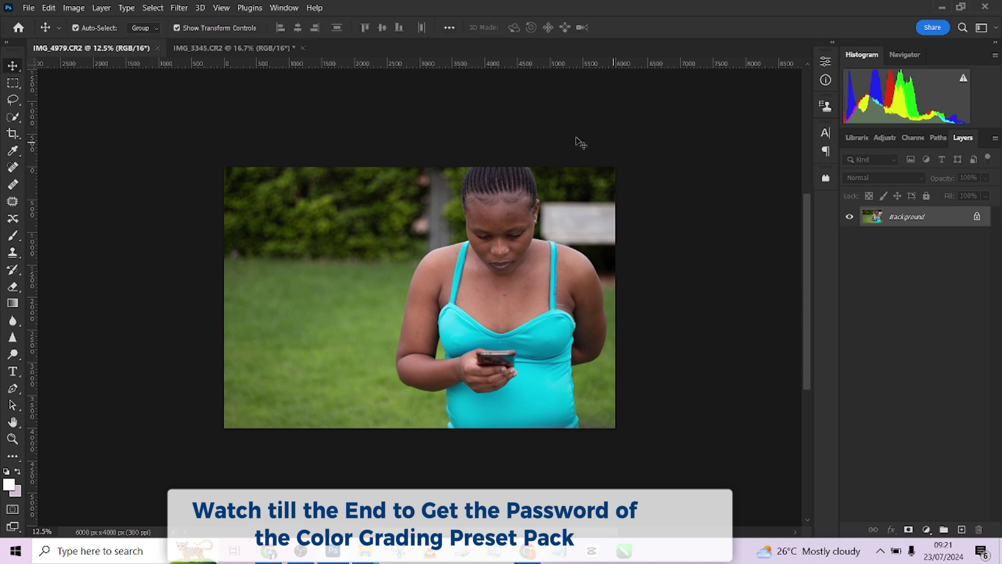
left_click(274, 6)
left_click(364, 87)
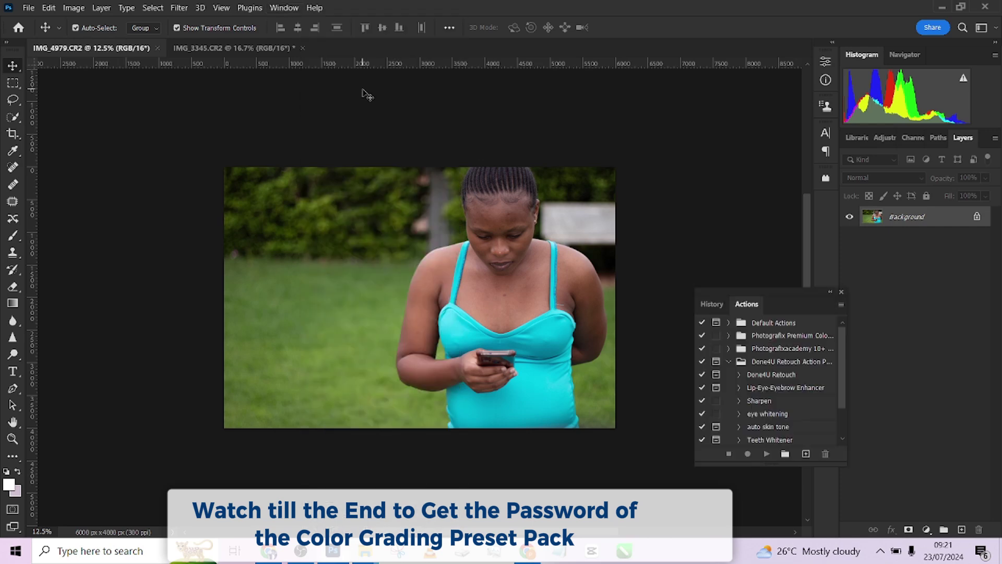
mouse_move(798, 287)
left_mouse_down()
mouse_move(719, 131)
mouse_move(733, 113)
left_mouse_up()
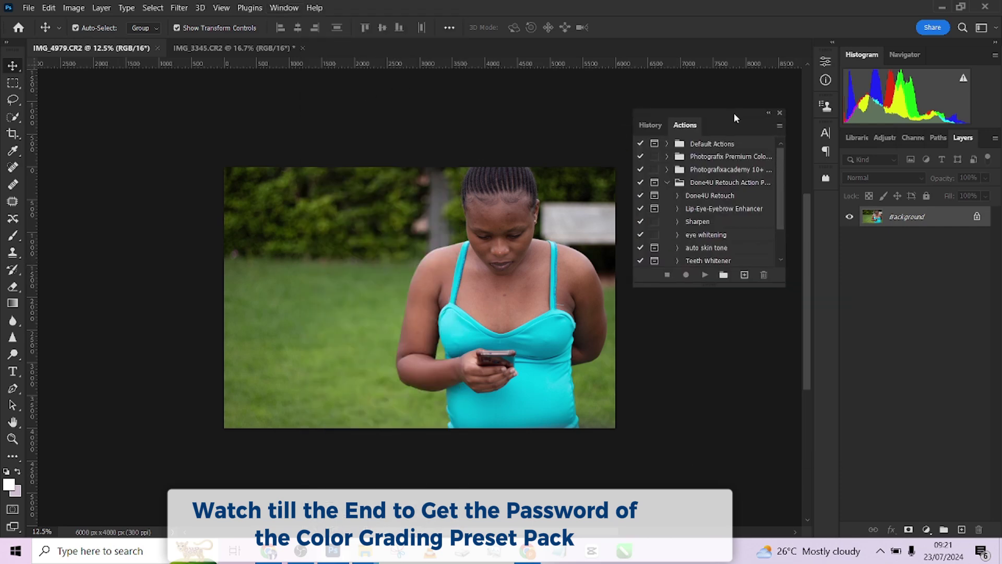
left_click(667, 183)
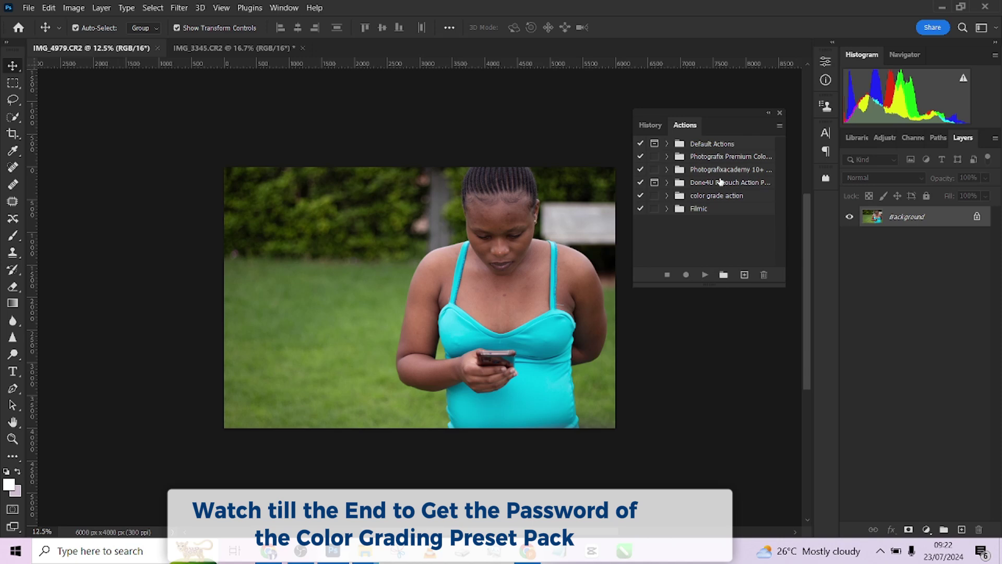
left_click(666, 182)
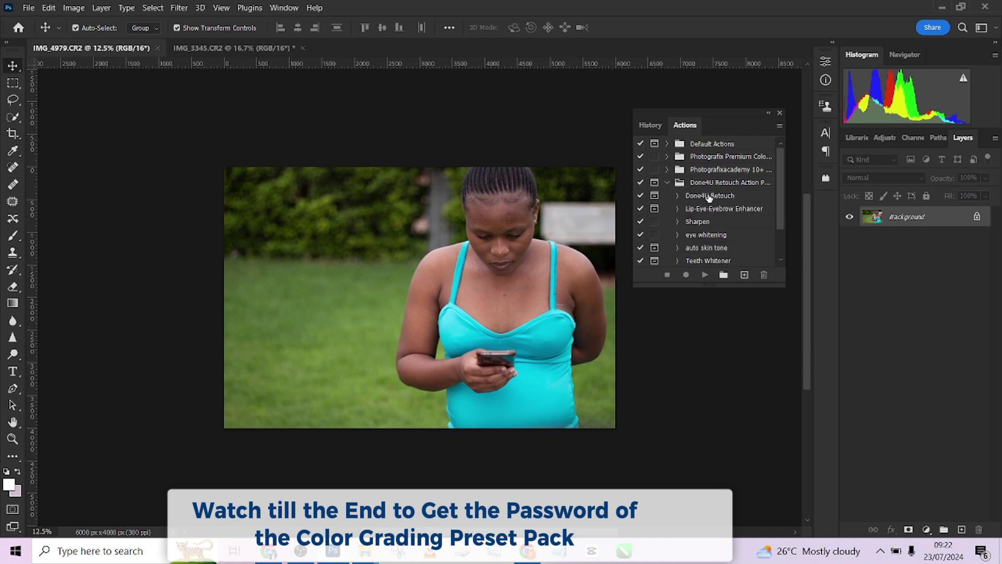
Run the Done4U Retouch action with a Gaussian Blur radius of 1 pixel.
left_click(708, 195)
left_click(705, 275)
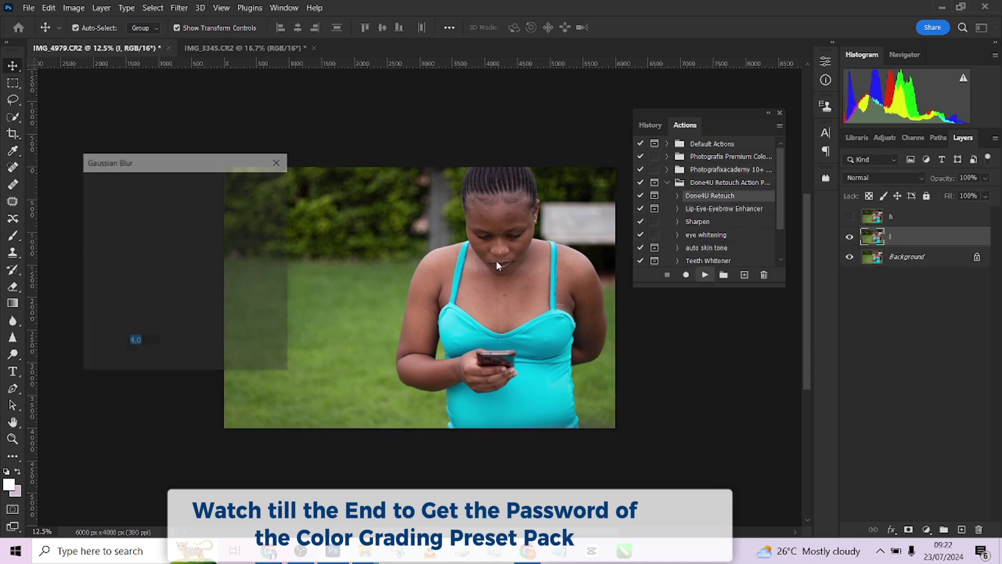
left_click_drag(147, 166, 135, 149)
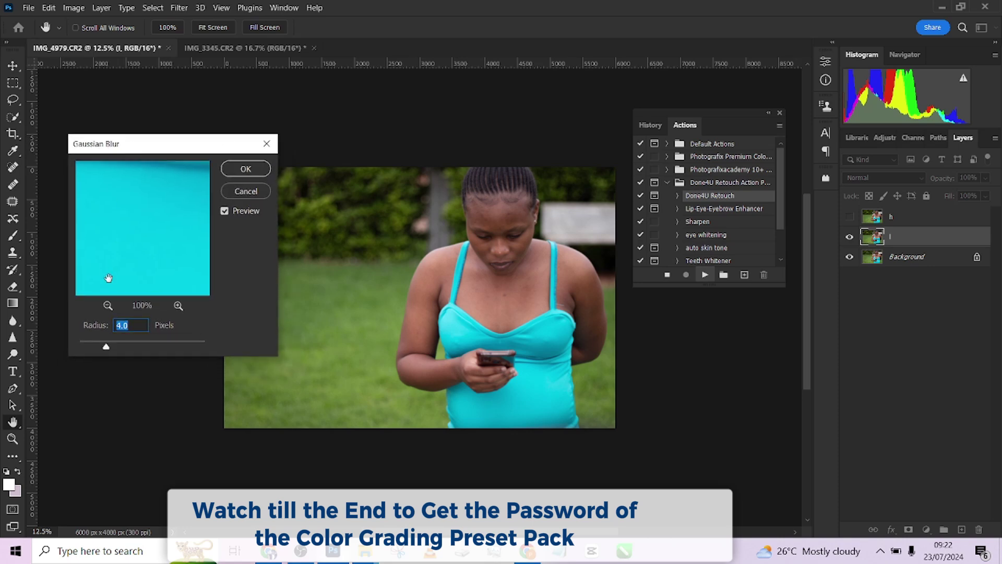
type("1")
left_click(245, 168)
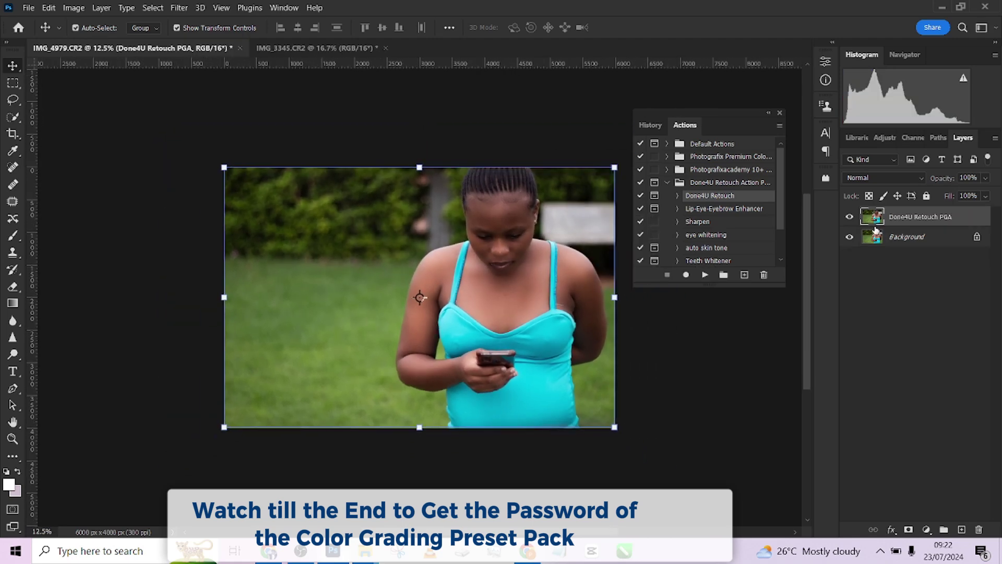
Zoom in and toggle the retouch layer to compare before and after.
left_click(850, 218)
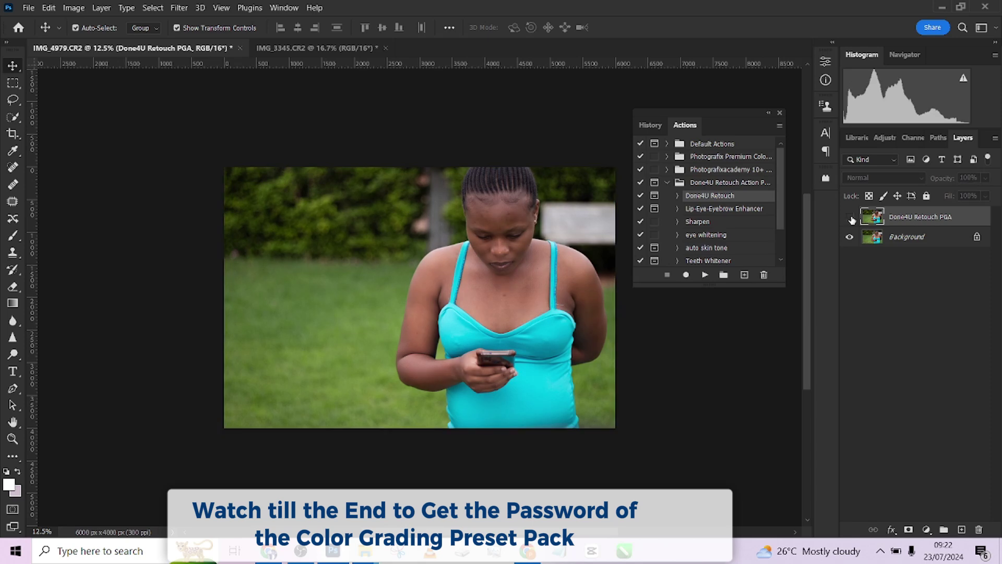
left_click(850, 218)
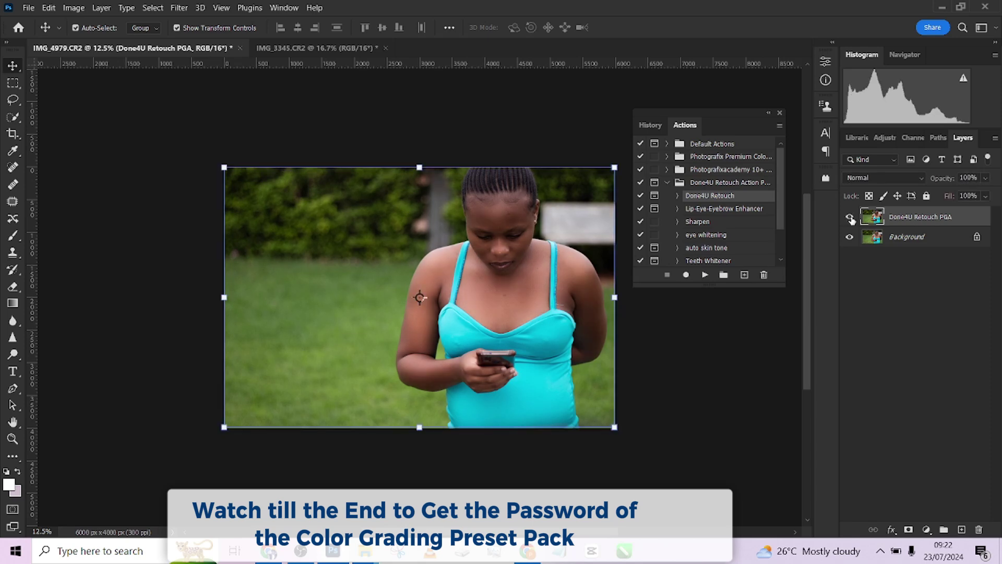
key("ctrl+plus")
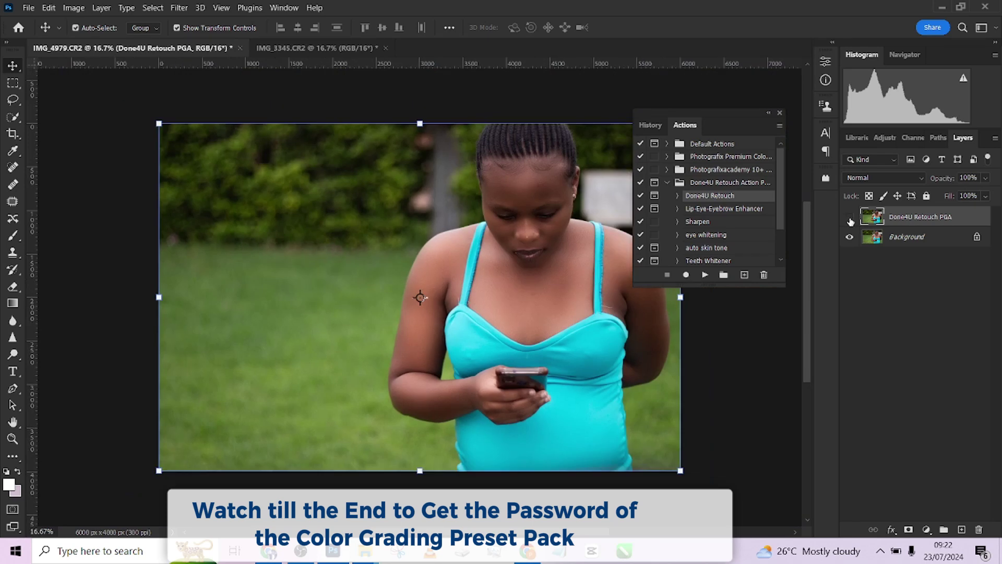
left_click(850, 218)
left_click(850, 218)
left_click(850, 218)
Lower the Done4U Retouch PGA layer to 73% opacity and compare the result.
left_click(986, 178)
left_click_drag(991, 193, 976, 195)
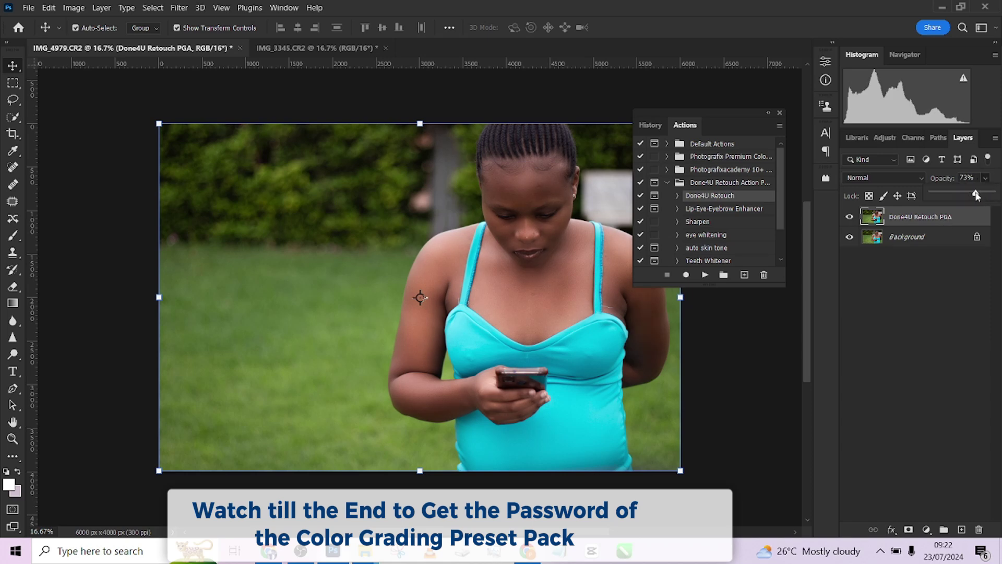
left_click(850, 217)
left_click(850, 217)
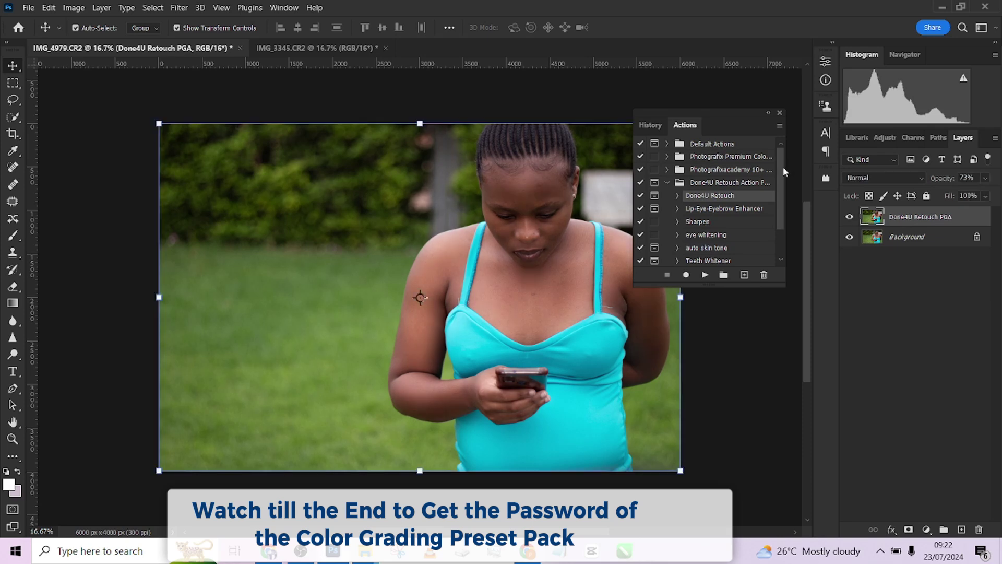
left_click_drag(781, 167, 782, 200)
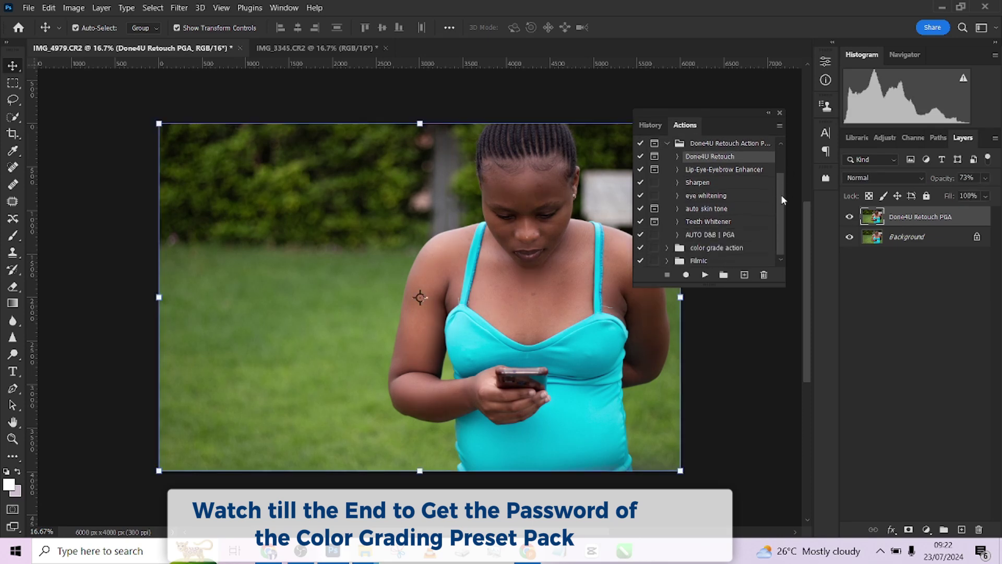
Run the Sharpen action, compare the Sharpen group on and off, and unlock the Background layer.
left_click(699, 183)
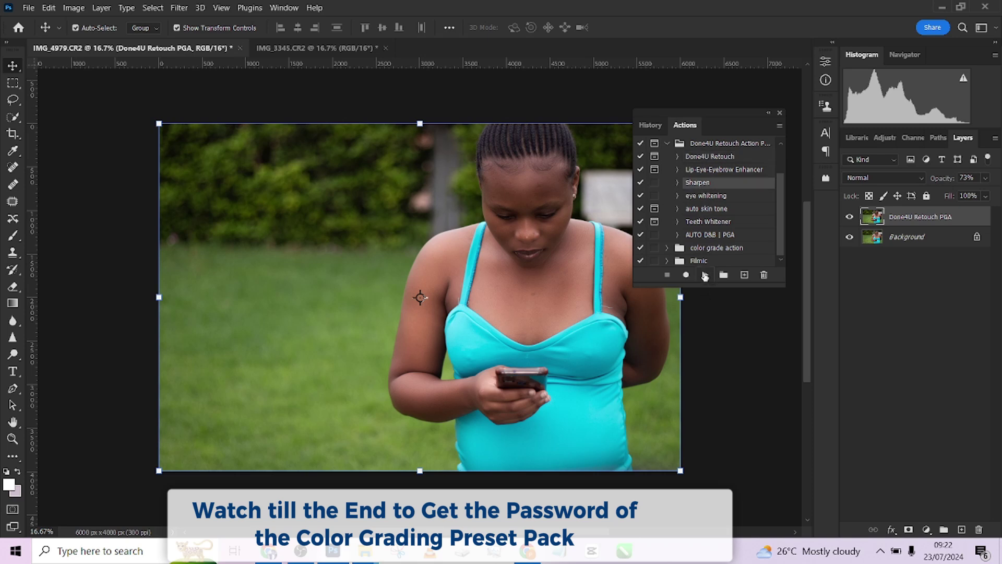
left_click(705, 274)
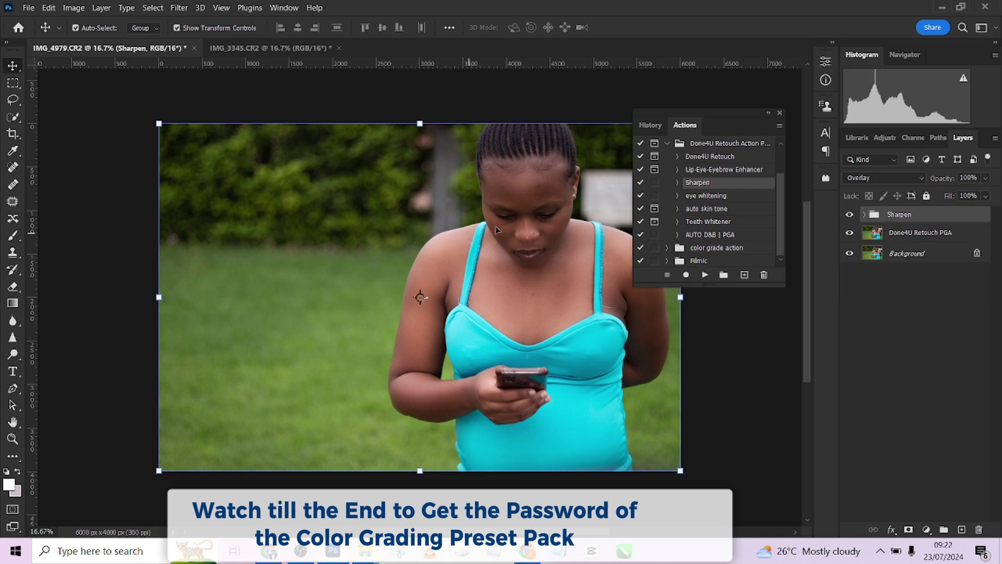
left_click(848, 215)
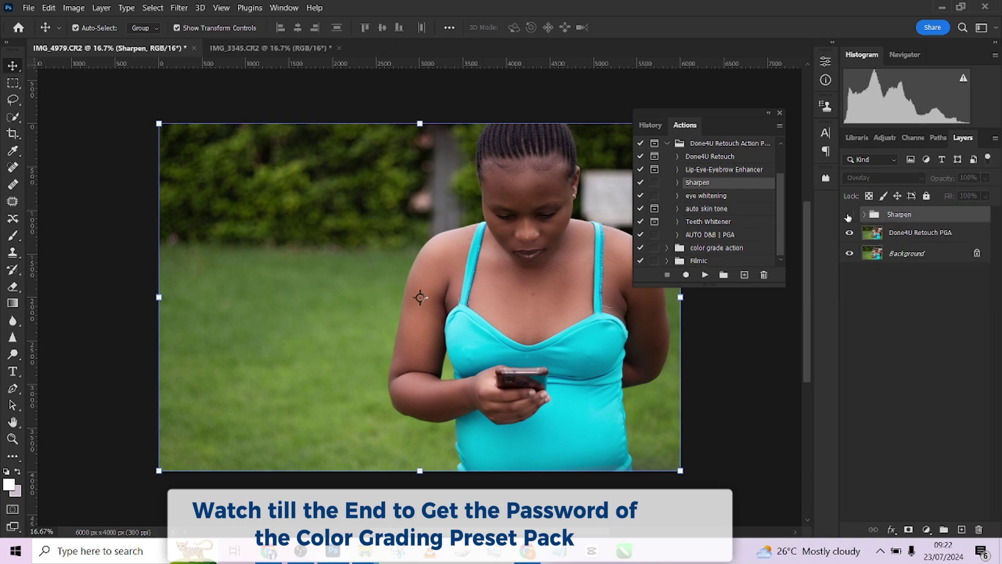
left_click(849, 215)
left_click(849, 215)
left_click(849, 216)
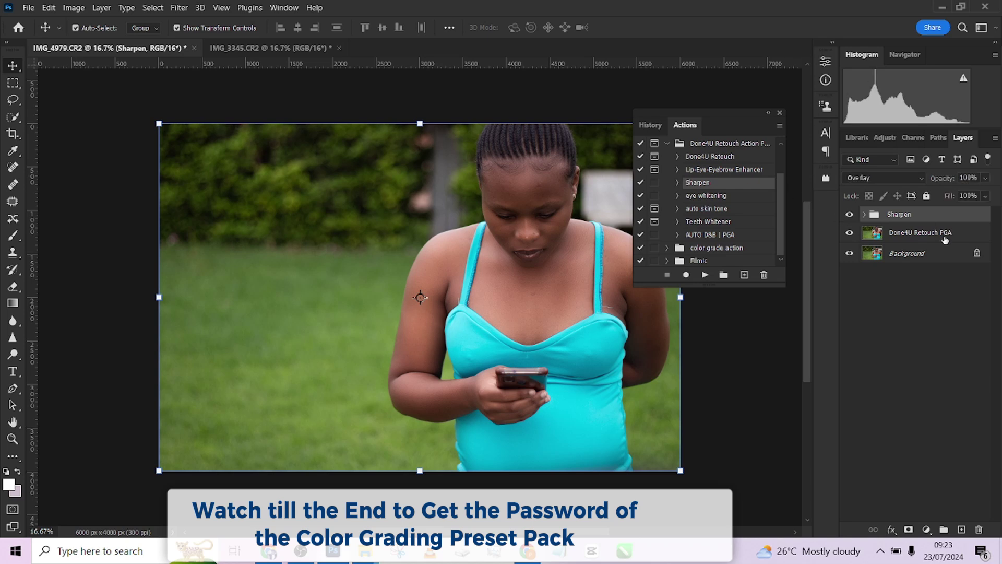
left_click(977, 254)
Stamp all visible layers into Layer 1, then group and delete the underlying retouch layers.
key("ctrl+alt+shift+e")
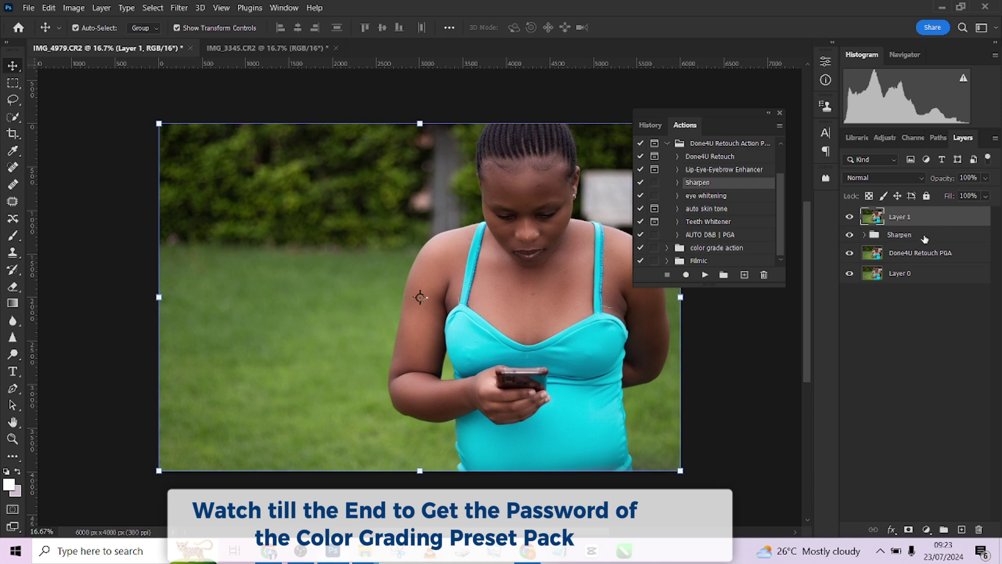
left_click(929, 238)
key("ctrl")
left_click(933, 278, "ctrl")
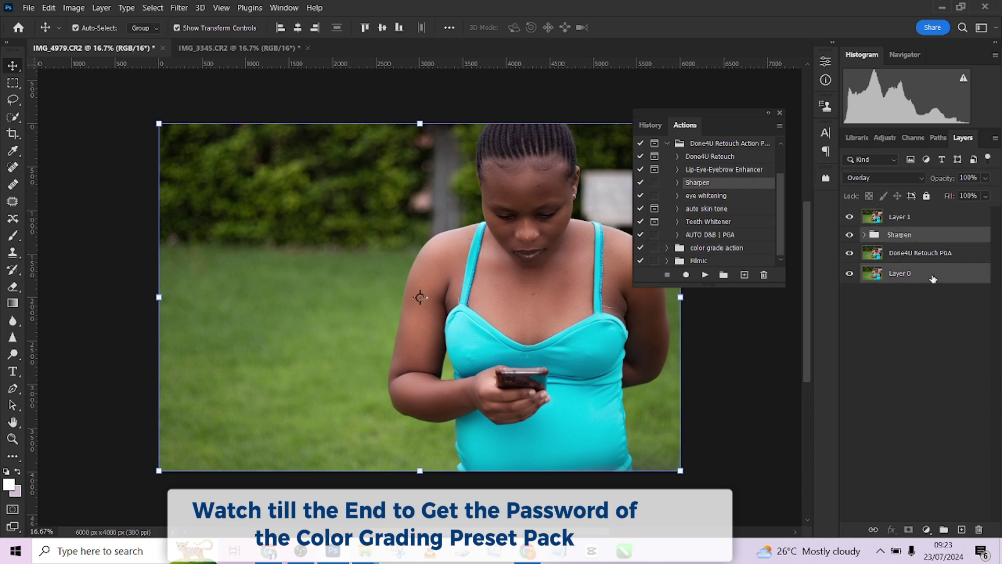
left_click(916, 241, "shift")
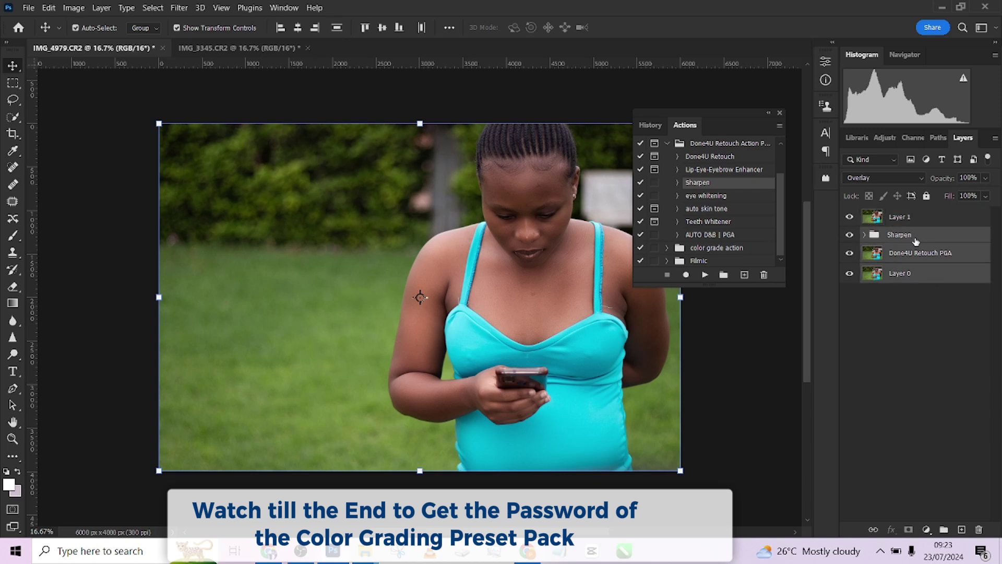
key("ctrl+g")
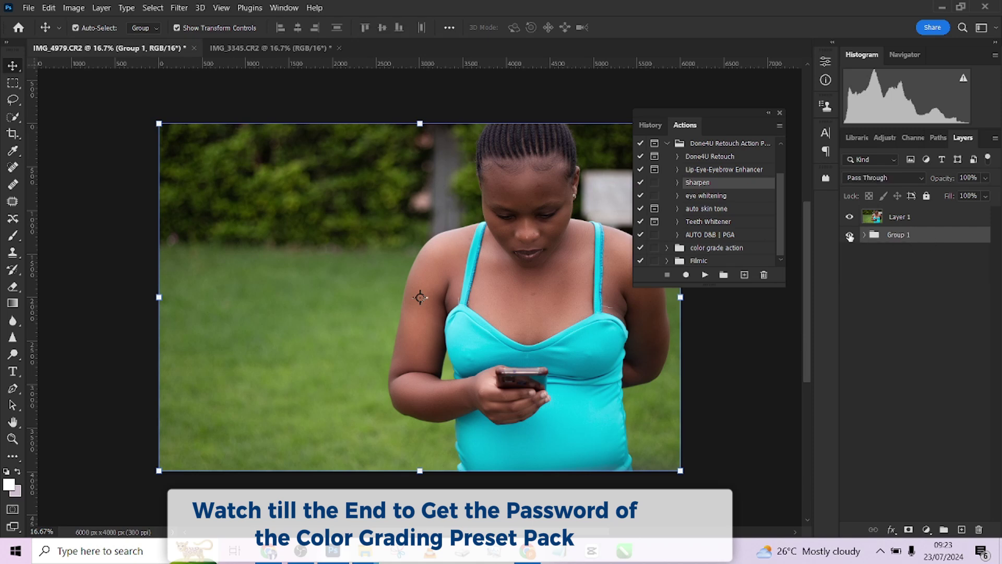
key("Delete")
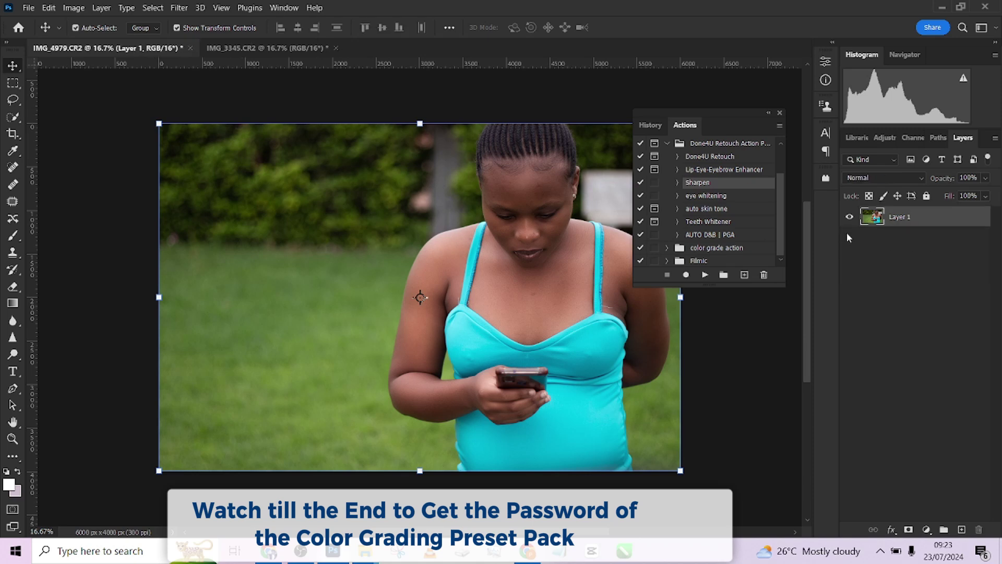
left_click(849, 216)
left_click(849, 216)
Duplicate Layer 1 and convert Layer 1 copy to a smart object.
key("ctrl+j")
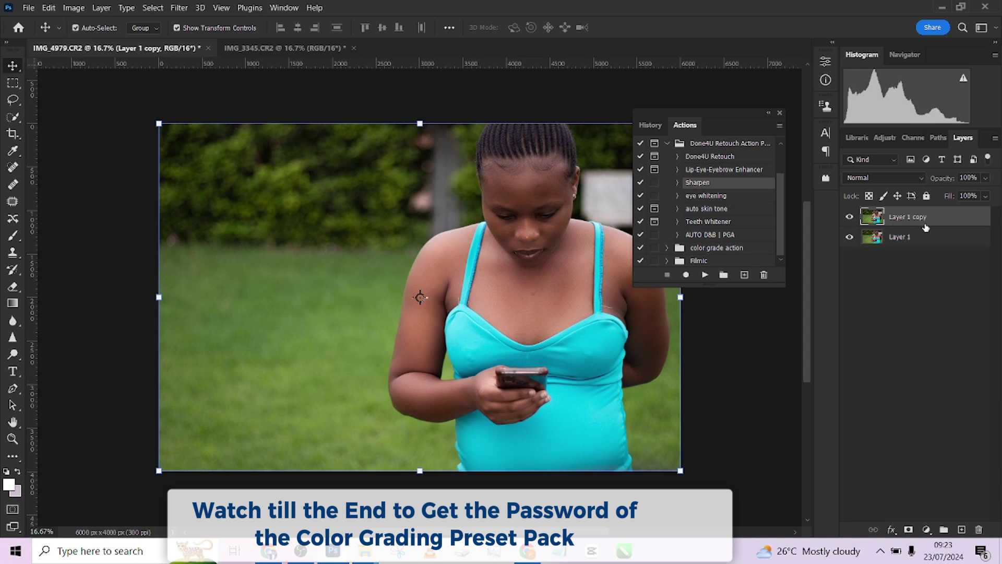
right_click(929, 219)
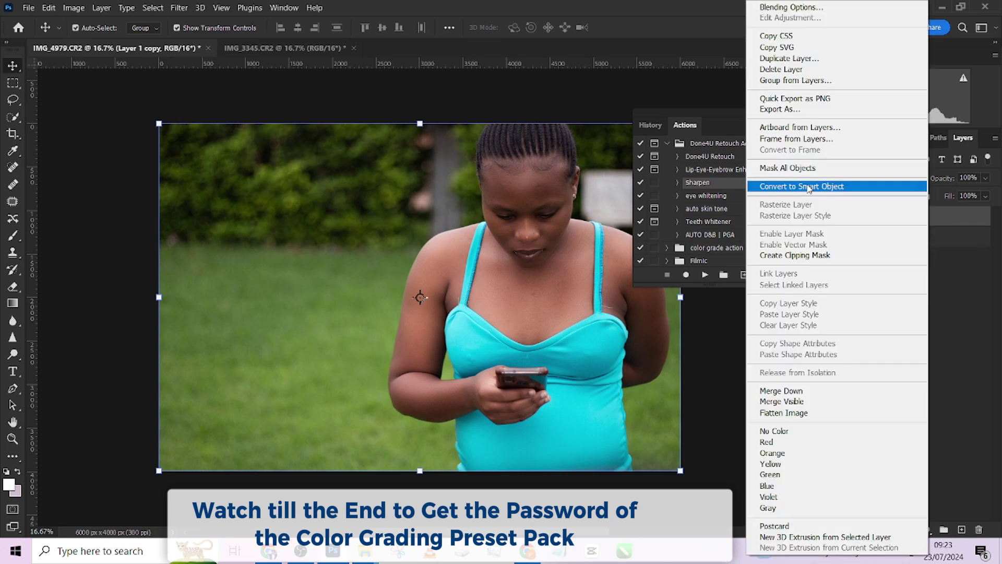
left_click(809, 188)
key("ctrl+minus")
key("ctrl+minus")
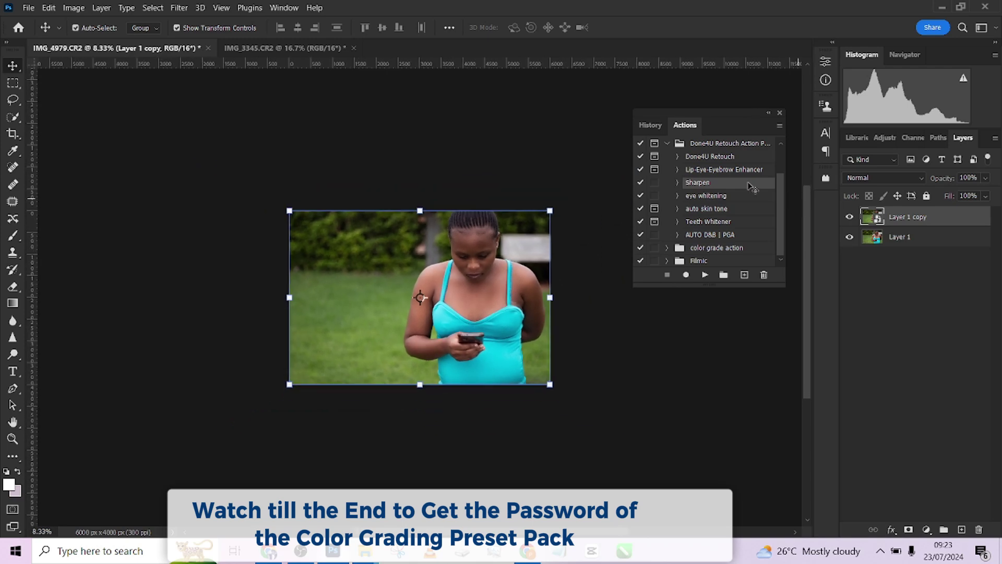
Open the Camera Raw Filter and load the '- MB 1' preset settings.
left_click(181, 10)
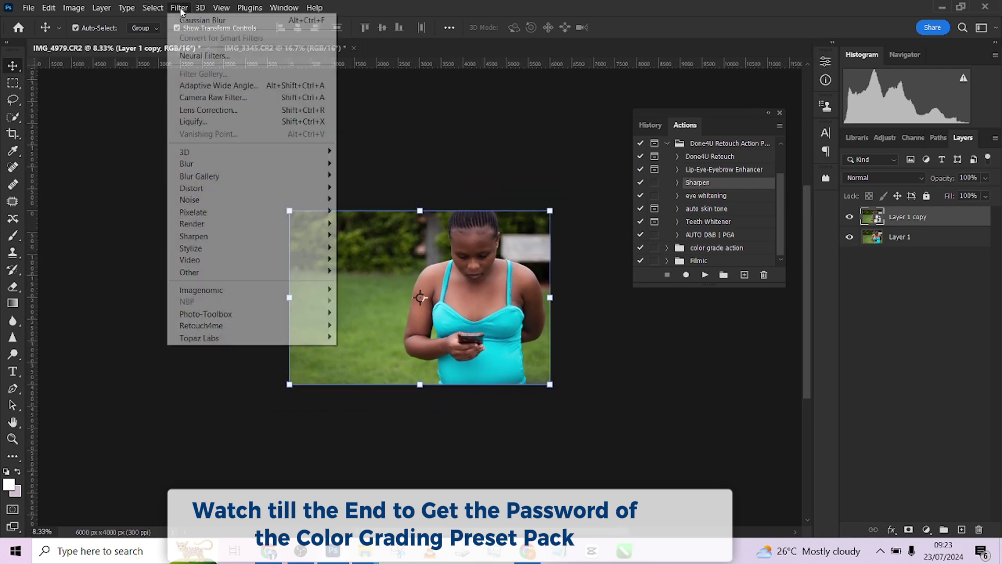
left_click(203, 98)
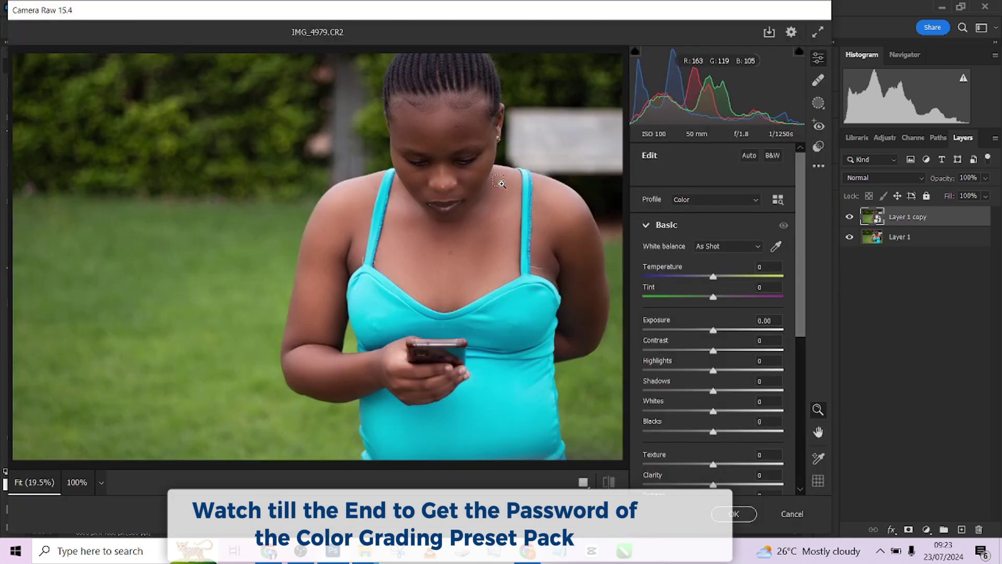
key("ctrl+minus")
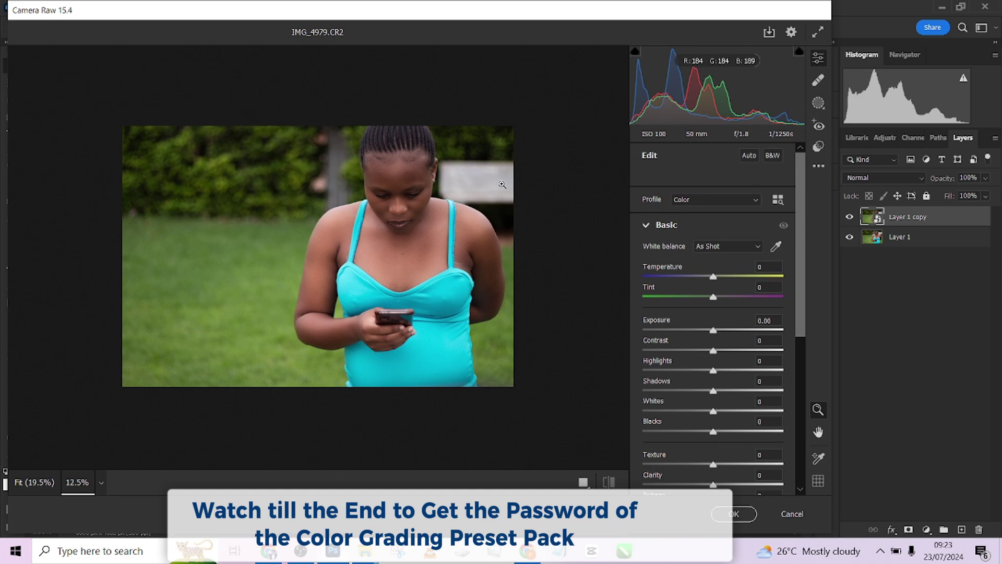
left_click(818, 168)
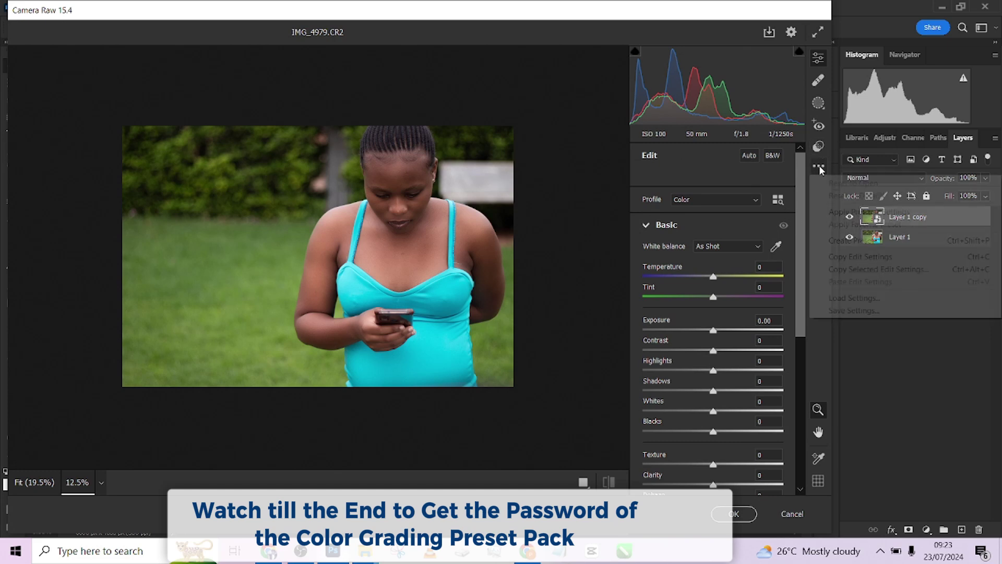
left_click(848, 299)
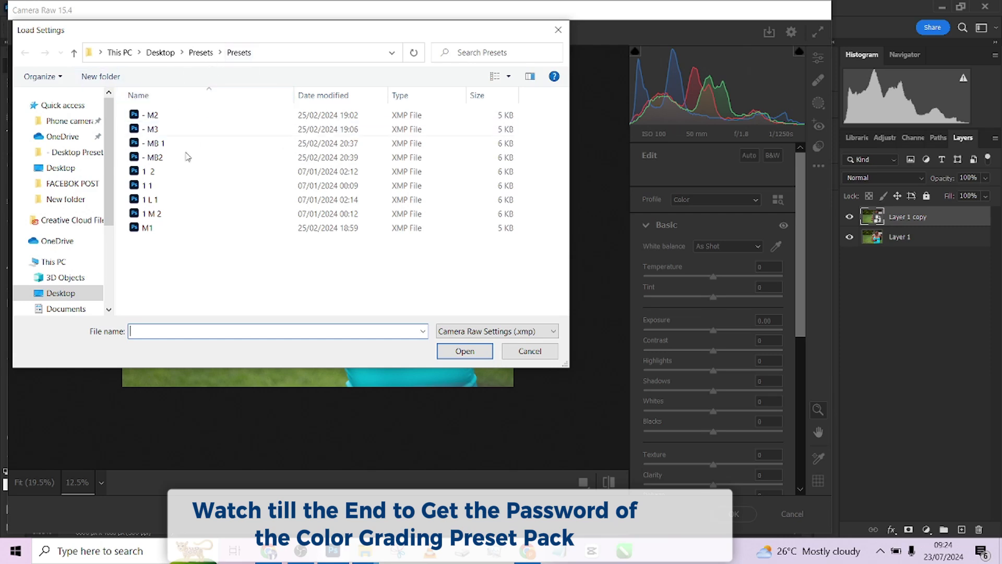
left_click(159, 144)
left_click(466, 353)
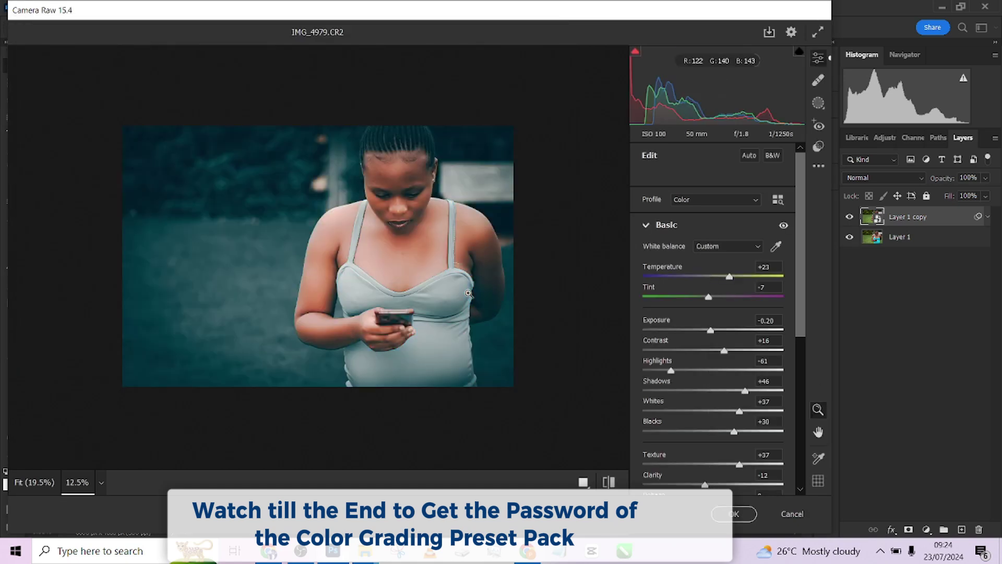
Compare the teal grade with the original, then apply the Camera Raw filter.
left_click(608, 482)
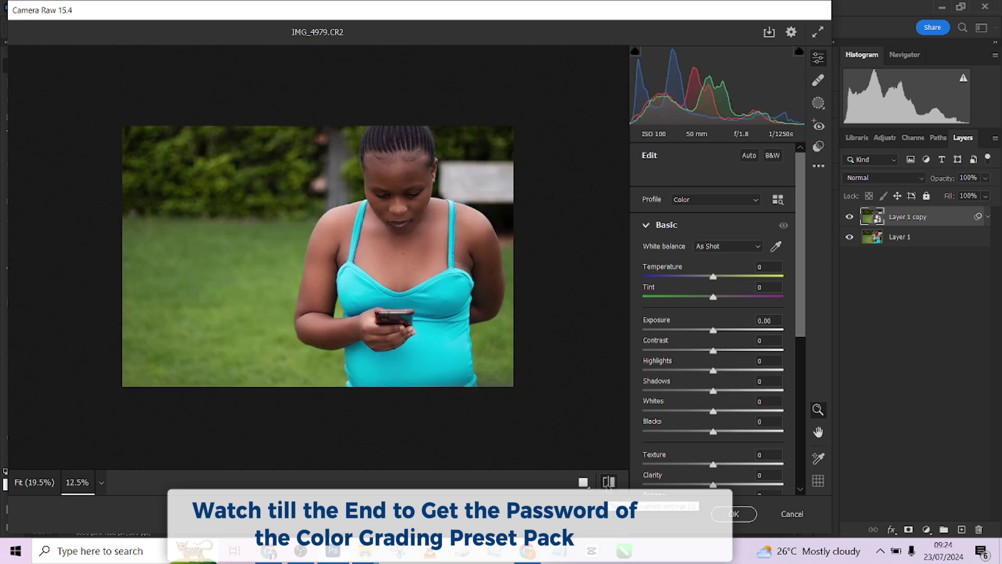
left_click(610, 486)
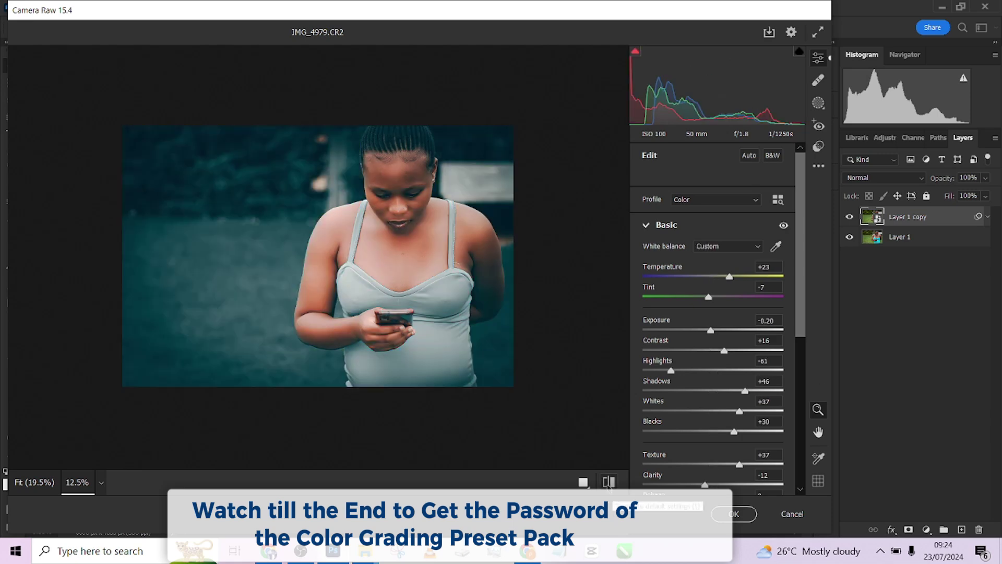
left_click(608, 484)
left_click(608, 484)
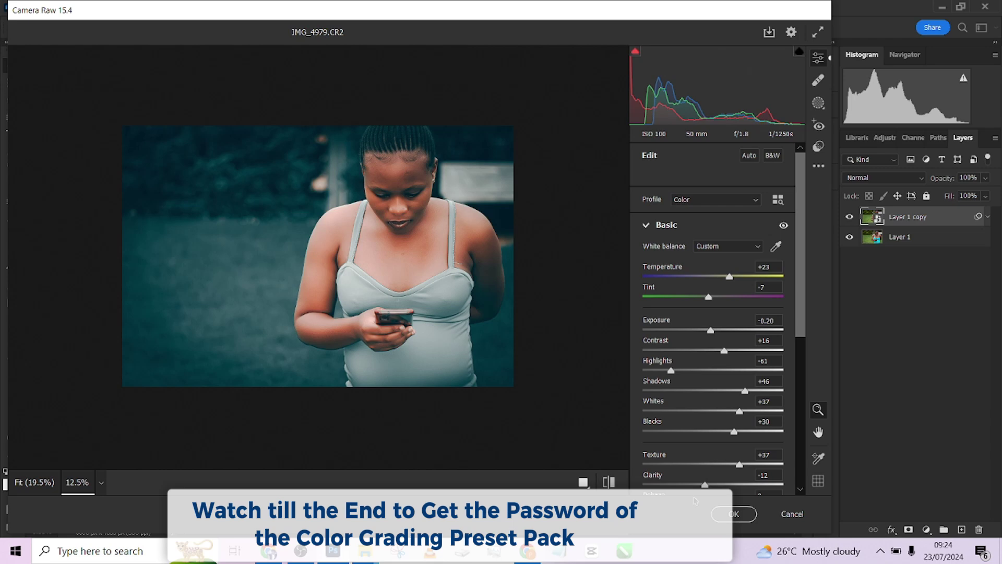
left_click(742, 523)
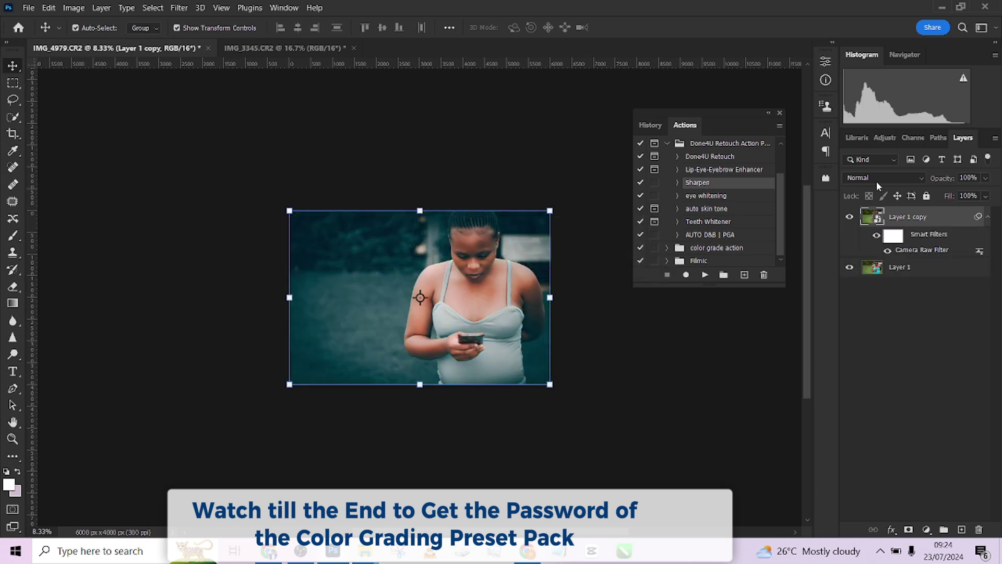
Set Layer 1 copy to 79% opacity, collapse the Actions panel, and compare the grade.
left_click_drag(988, 194, 969, 196)
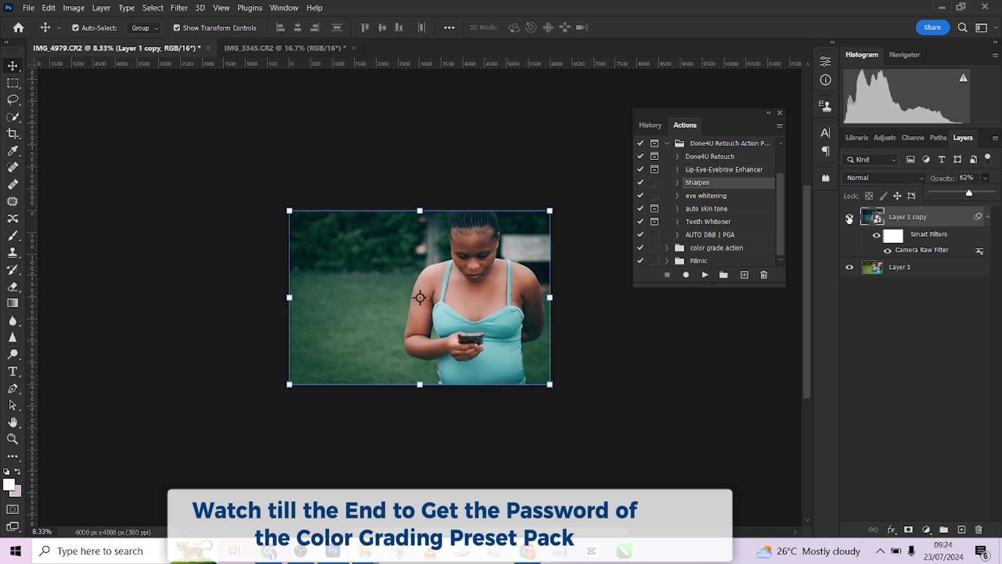
left_click(768, 113)
left_click(850, 218)
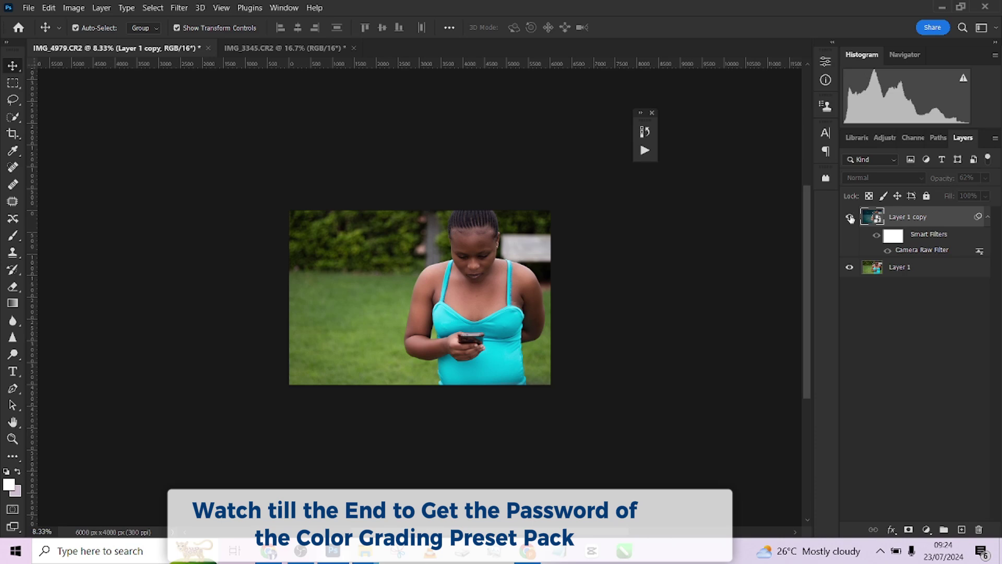
left_click(850, 217)
left_click(984, 179)
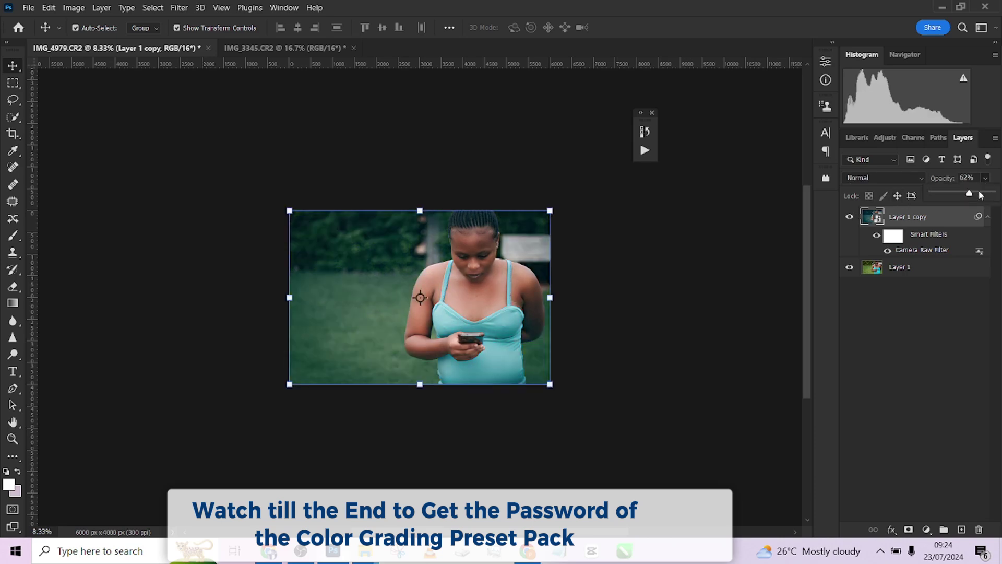
left_click(981, 195)
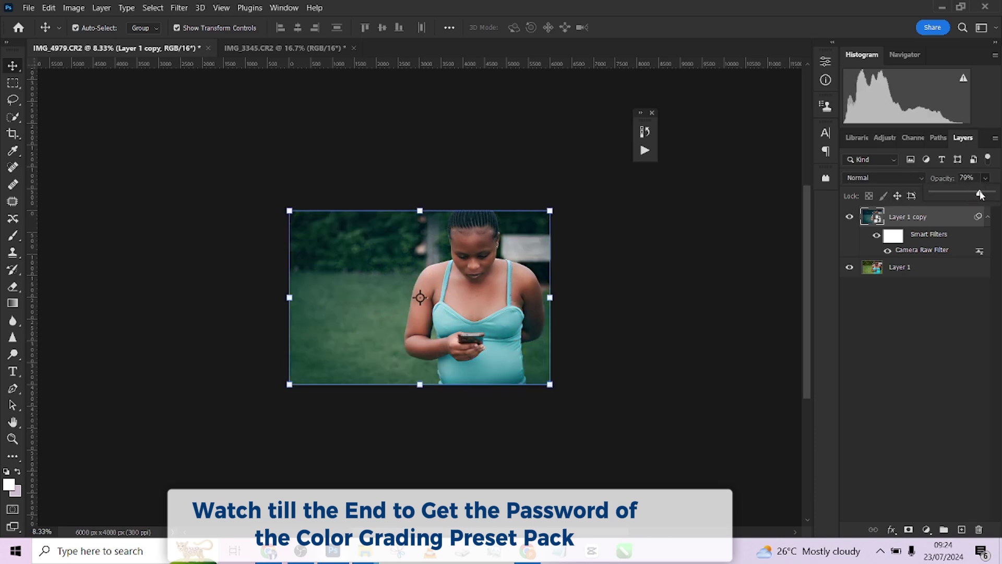
left_click(904, 180)
left_click(904, 179)
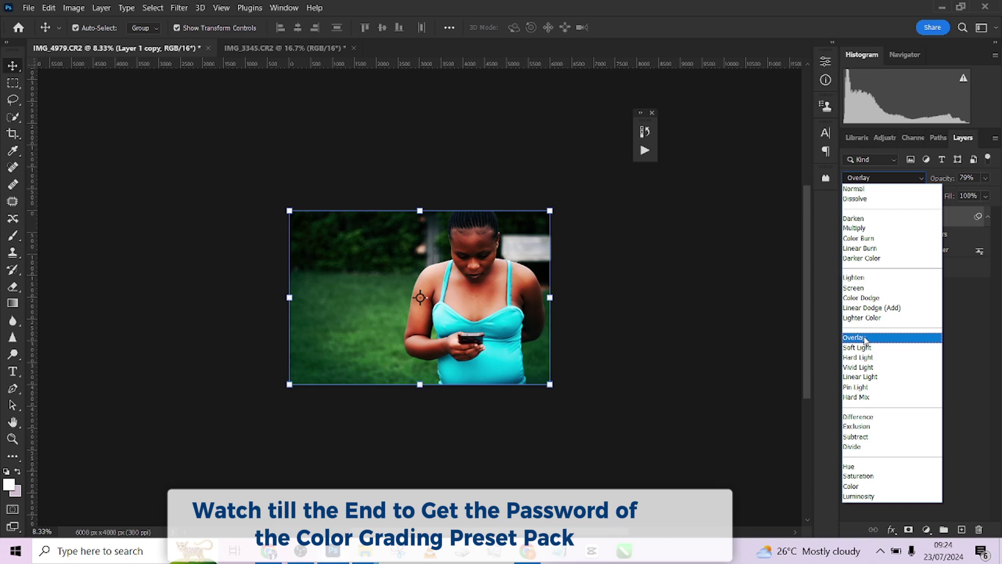
Set Layer 1 copy's blend mode to Darker Color, comparing it on and off.
left_click(860, 258)
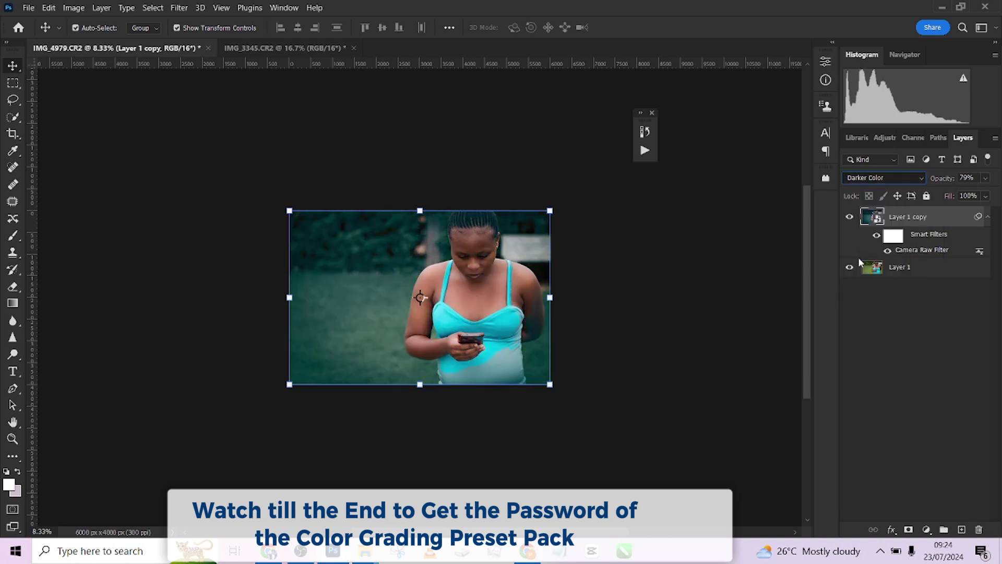
left_click(849, 217)
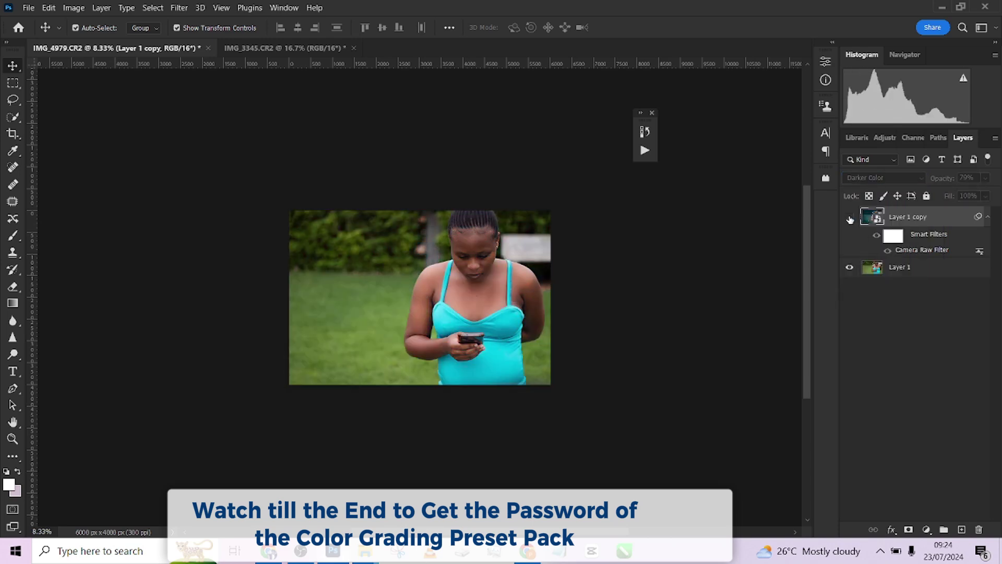
left_click(850, 217)
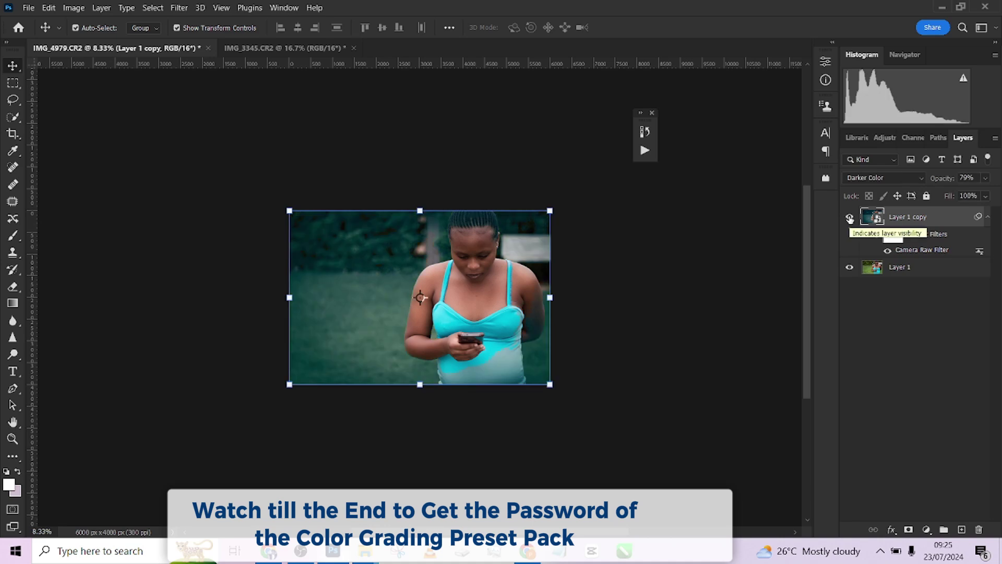
left_click(887, 178)
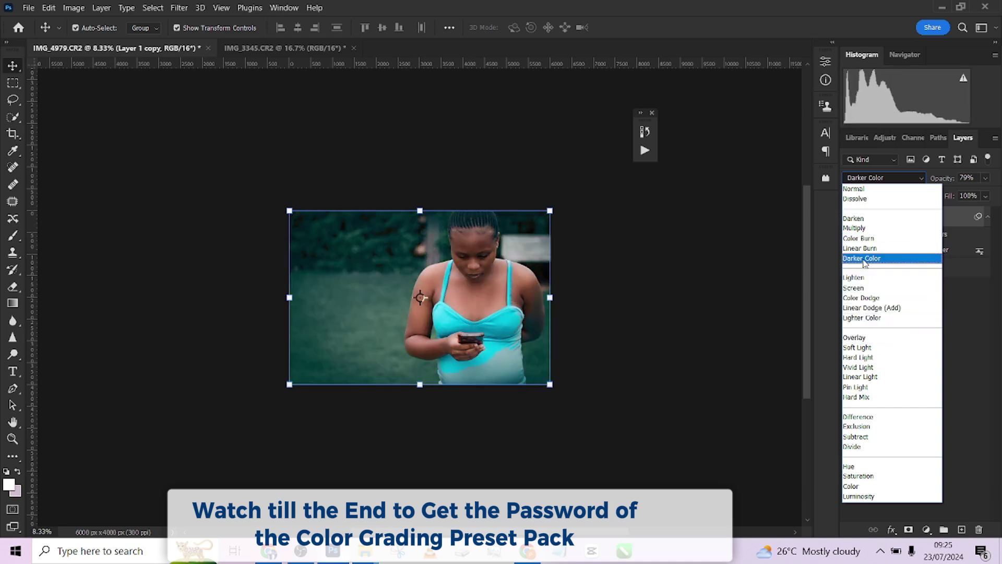
left_click(863, 258)
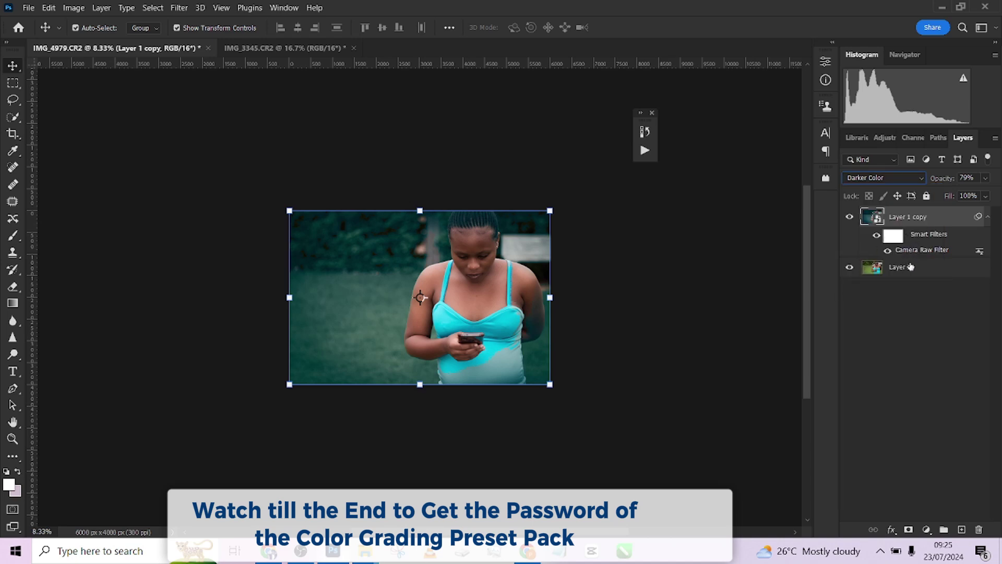
Add a layer mask and paint black over the lower shirt with a 1600 brush.
left_click(908, 530)
key("b")
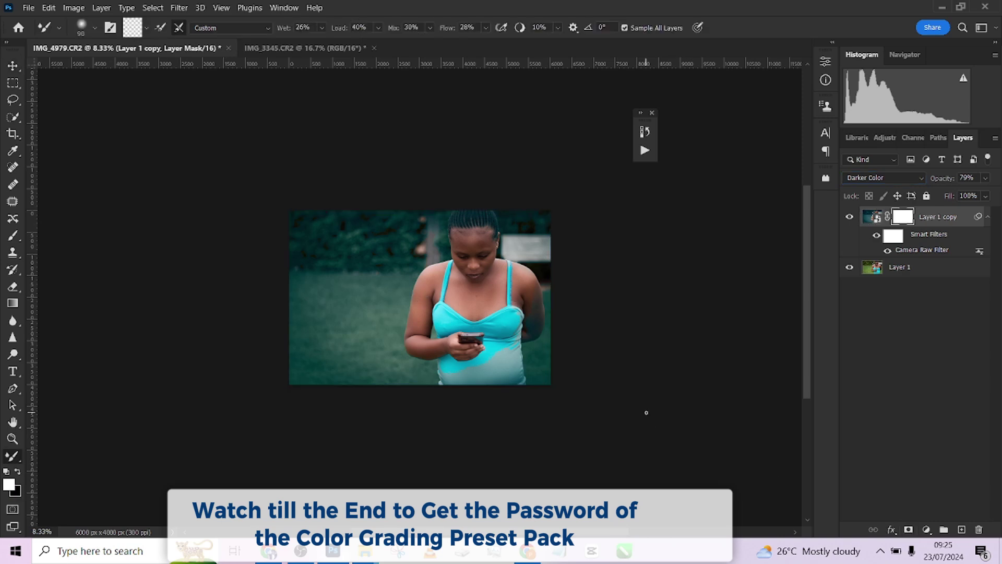
key("bracketright")
key("bracketright")
key("bracketright")
key("bracketright")
key("bracketright")
key("bracketright")
key("bracketright")
key("bracketright")
key("bracketright")
key("bracketright")
key("bracketright")
key("bracketright")
key("bracketright")
key("bracketright")
key("bracketright")
key("bracketright")
left_click(12, 235)
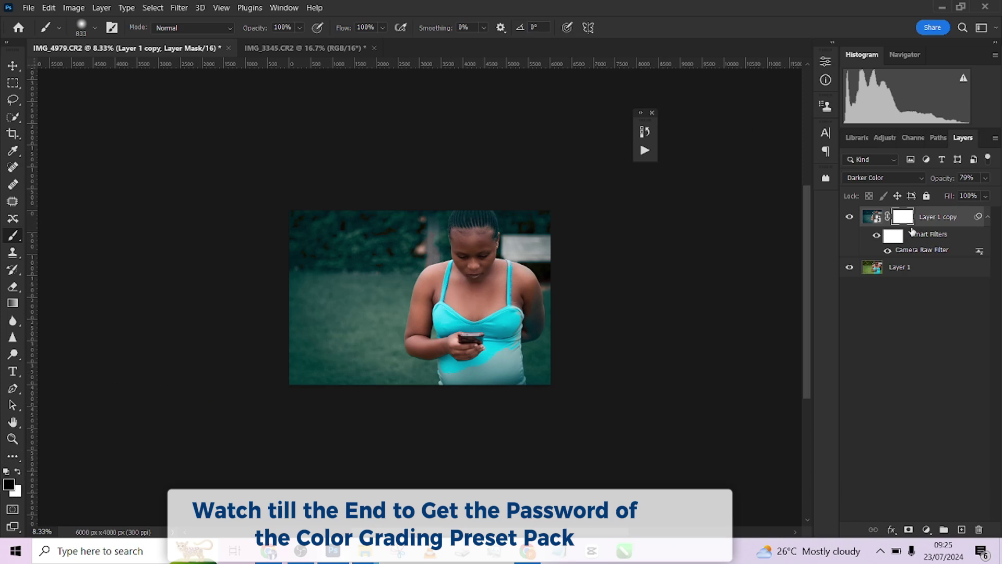
key("bracketright")
key("bracketright")
key("bracketright")
key("bracketright")
key("bracketright")
key("bracketright")
key("bracketright")
key("bracketright")
mouse_move(520, 349)
left_mouse_down()
mouse_move(496, 347)
mouse_move(487, 380)
mouse_move(502, 365)
mouse_move(469, 380)
left_mouse_up()
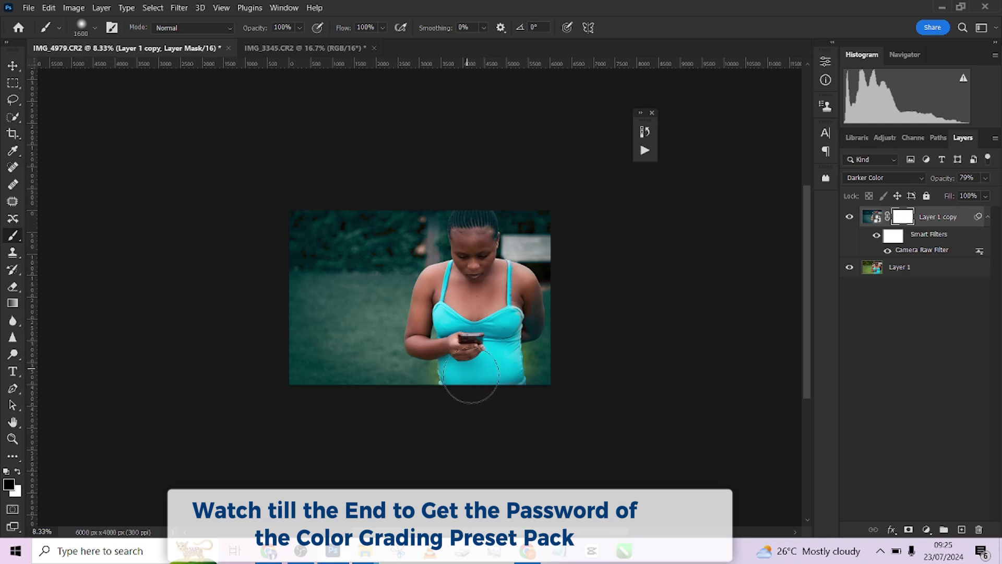
Redo the lower belly stroke at 39% flow, shrink the brush to 900, and compare.
left_click(383, 27)
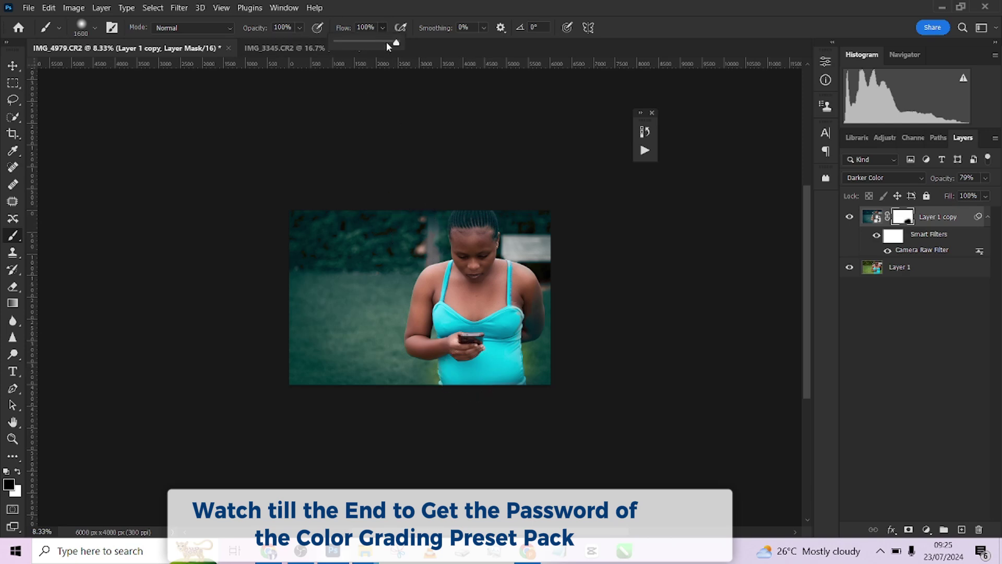
key("ctrl+z")
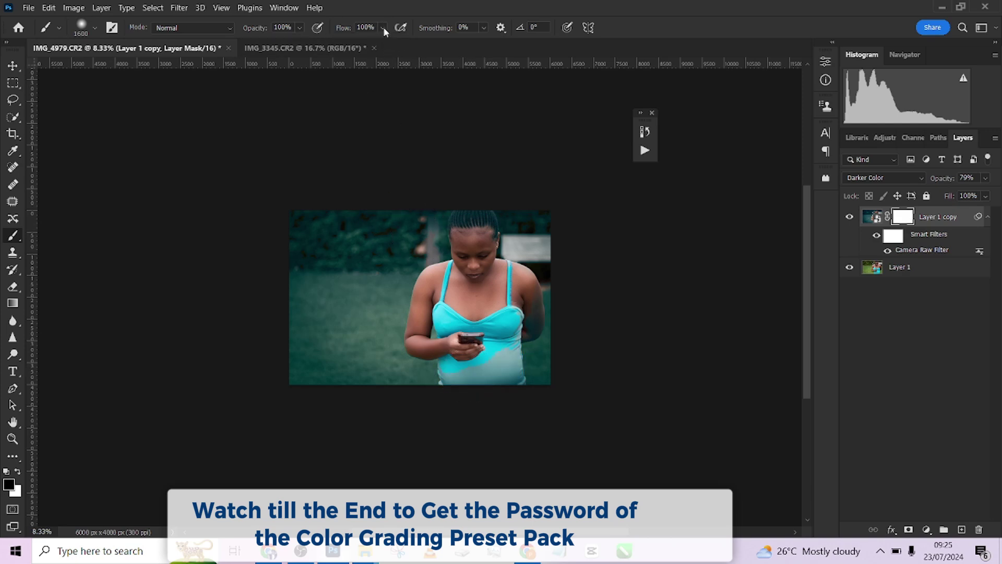
left_click(383, 27)
left_click(494, 385)
left_click_drag(494, 384, 466, 360)
key("bracketleft")
key("bracketleft")
key("bracketleft")
key("bracketleft")
key("bracketleft")
key("bracketleft")
key("bracketleft")
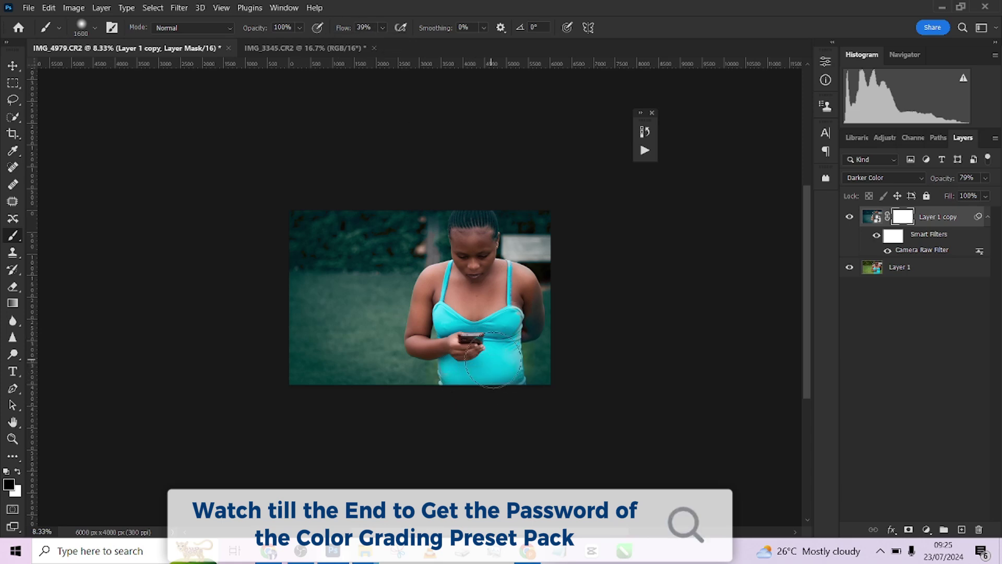
key("x")
left_click(850, 217)
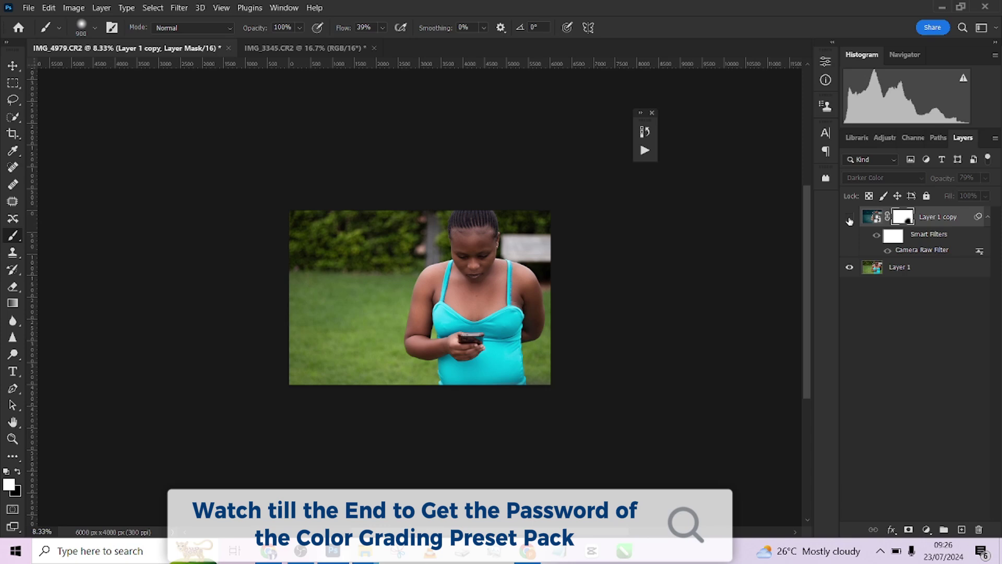
left_click(849, 218)
On the IMG_3345 portrait, dock the Actions panel and run Done4U Retouch.
left_click(288, 50)
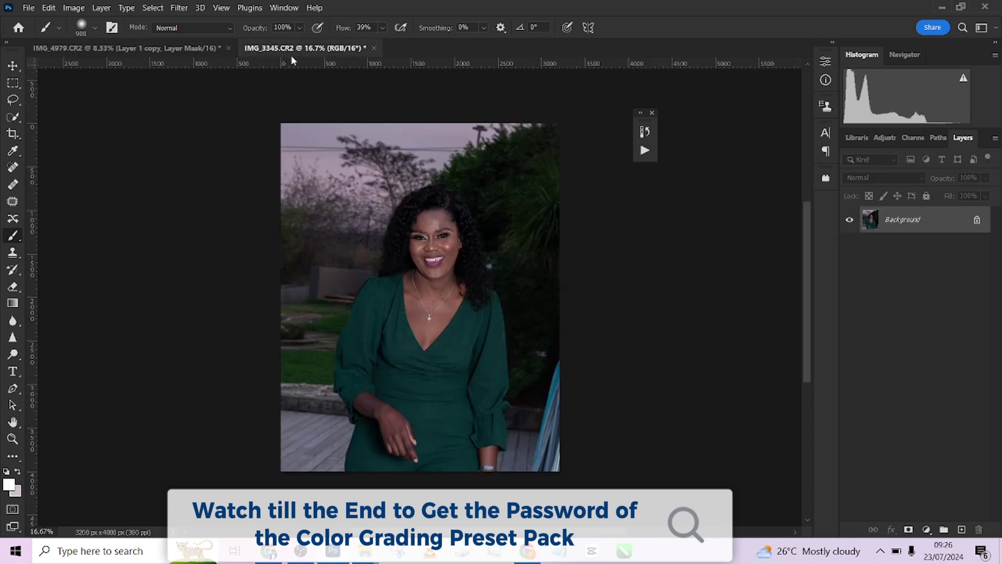
left_click(12, 66)
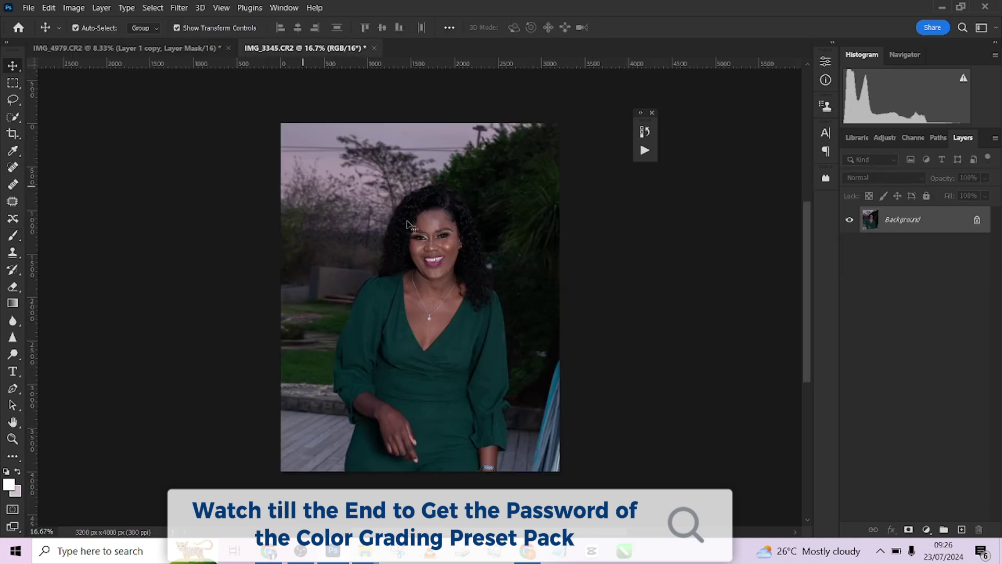
left_click(649, 156)
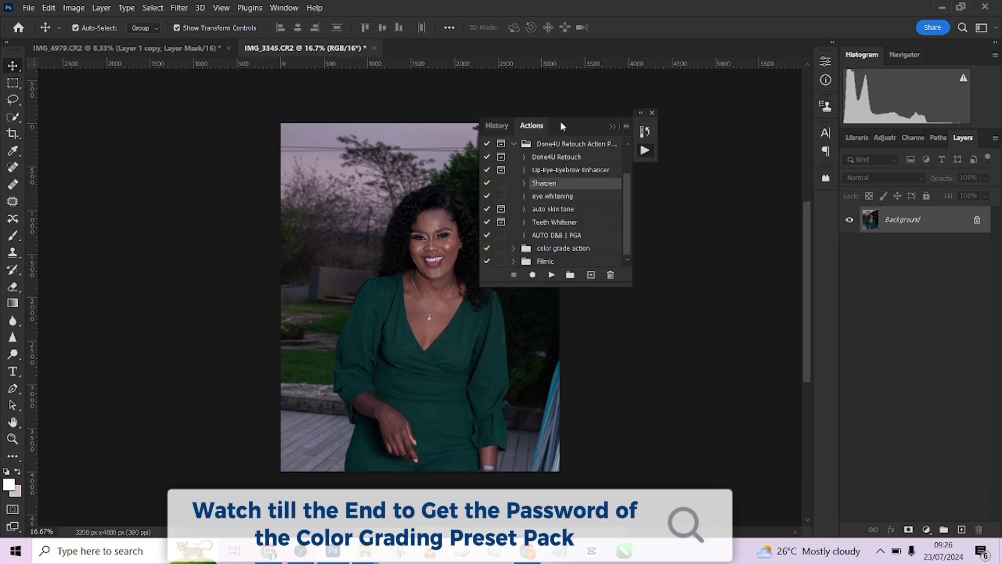
left_click_drag(561, 123, 740, 123)
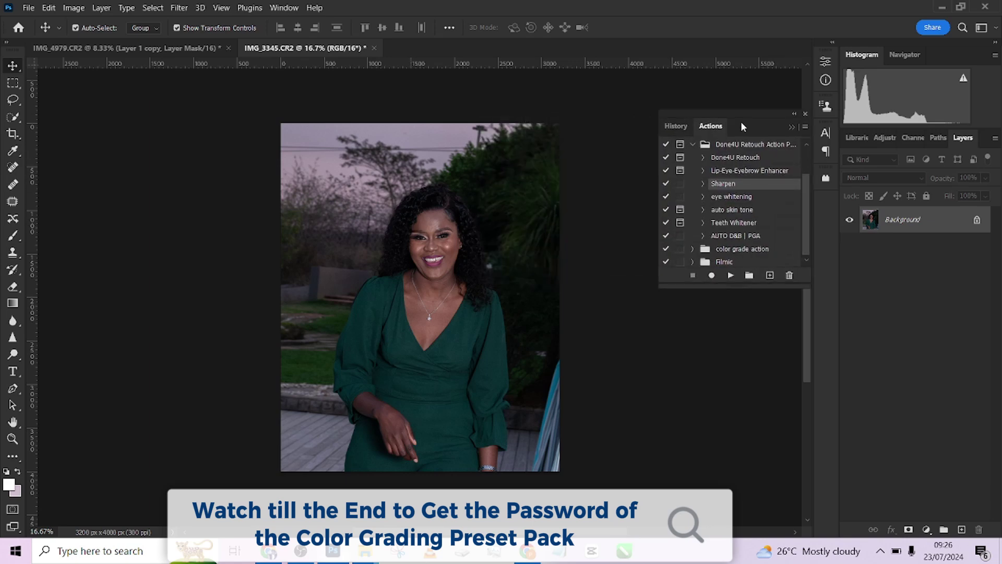
left_click(727, 158)
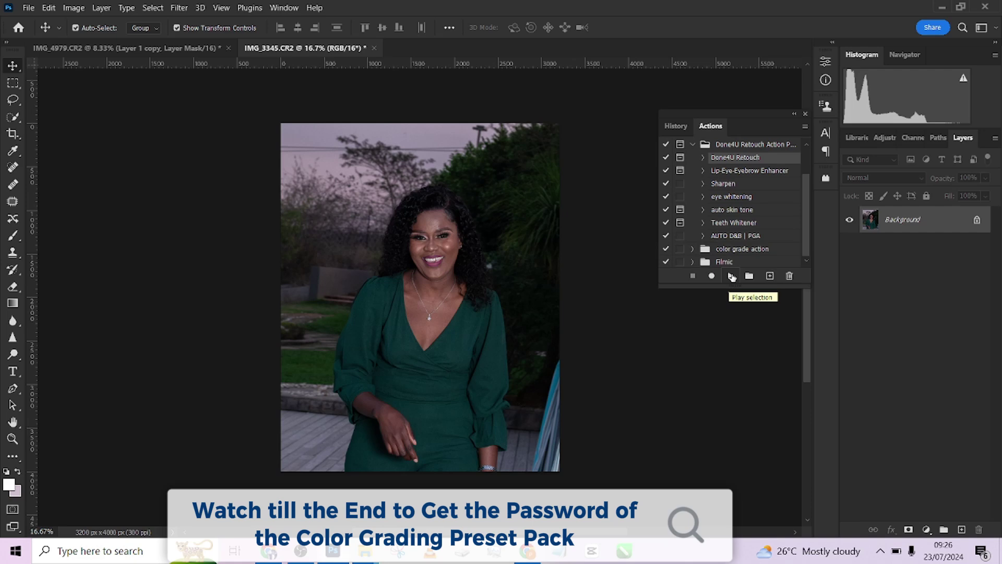
left_click(733, 276)
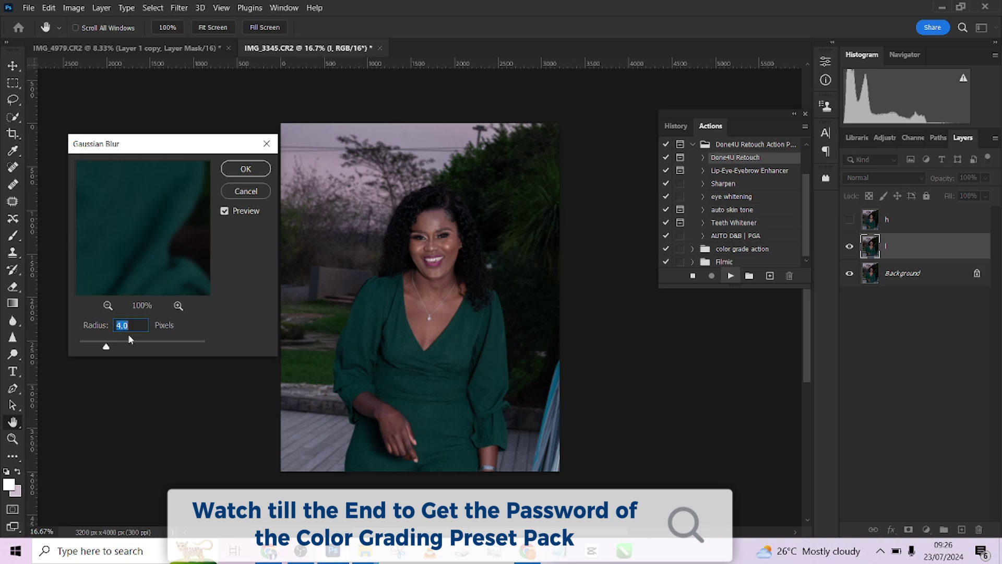
Enter a 1.5-pixel Gaussian Blur radius and let the action finish.
type("1.5")
left_click(246, 168)
key("v")
key("shift+alt+j")
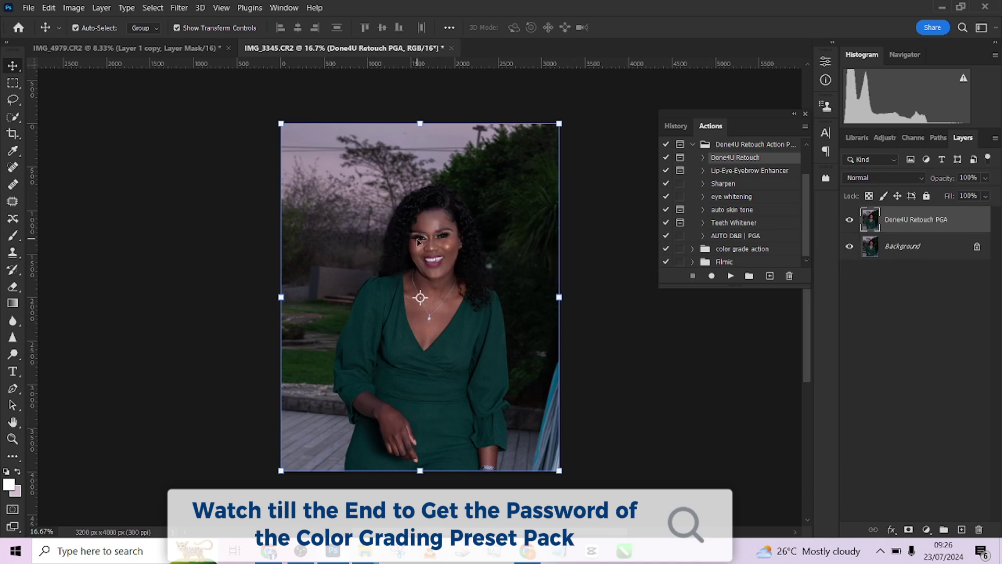
Toggle the Done4U Retouch PGA layer repeatedly to compare the face before and after.
key("ctrl+plus")
key("ctrl+plus")
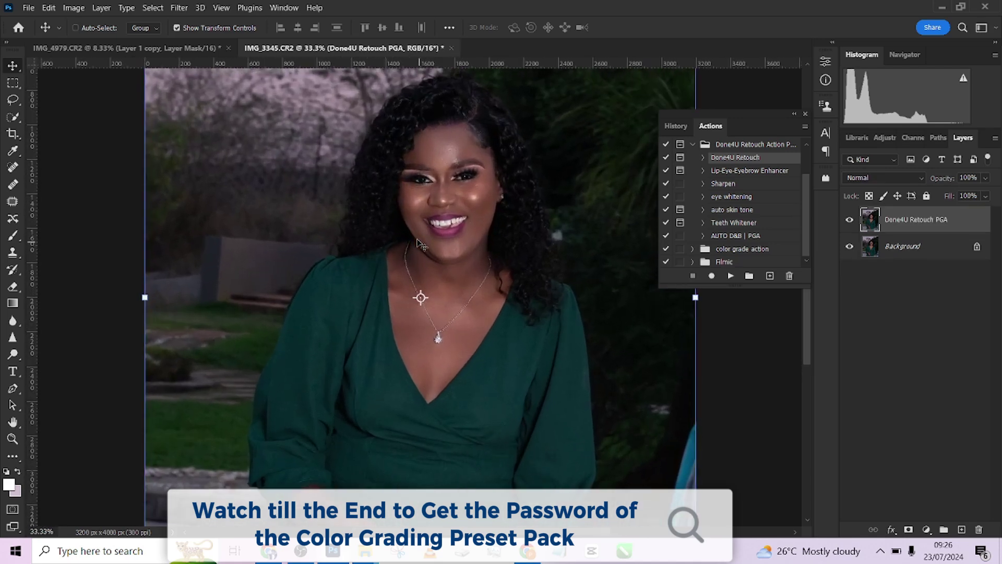
key("ctrl+minus")
left_click(849, 220)
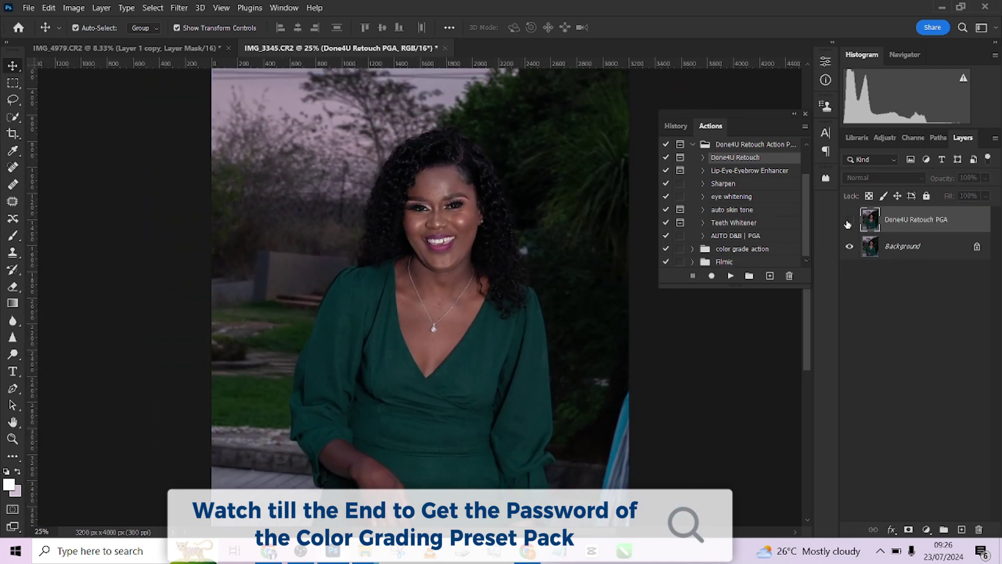
left_click(849, 220)
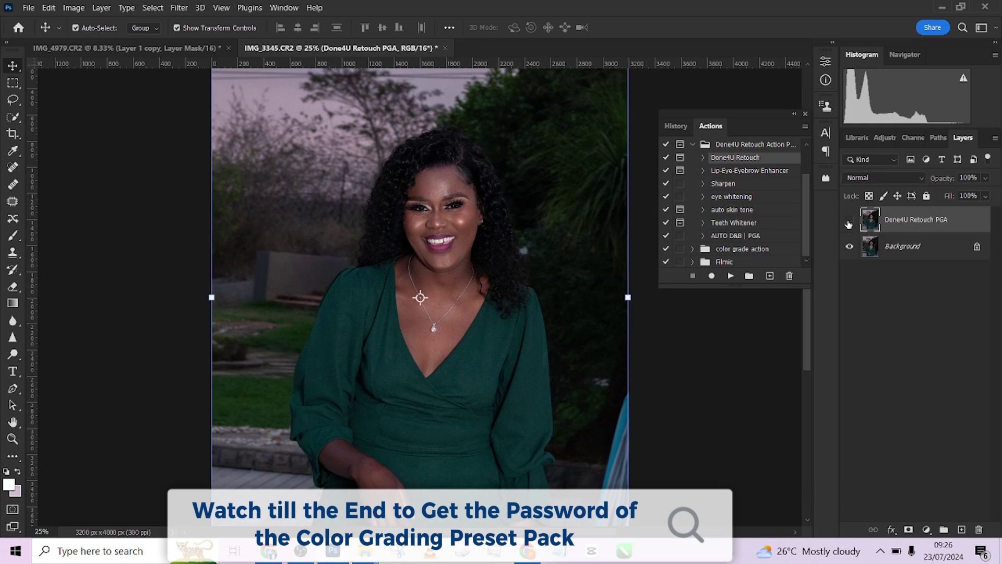
left_click(849, 220)
left_click(849, 220)
key("ctrl+minus")
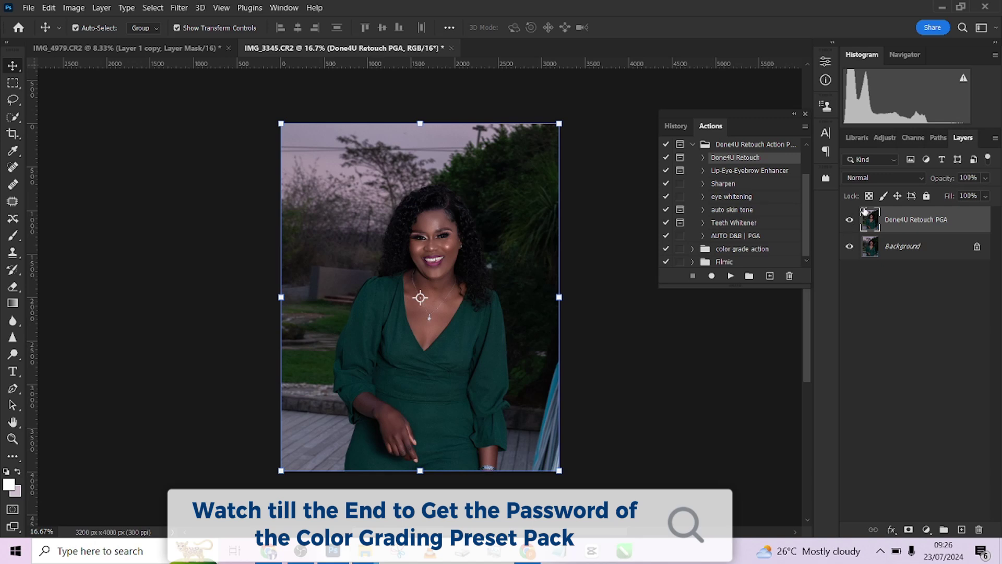
left_click(849, 220)
left_click(849, 219)
Run the Sharpen action and lower the Sharpen group's opacity to 67%.
left_click(731, 185)
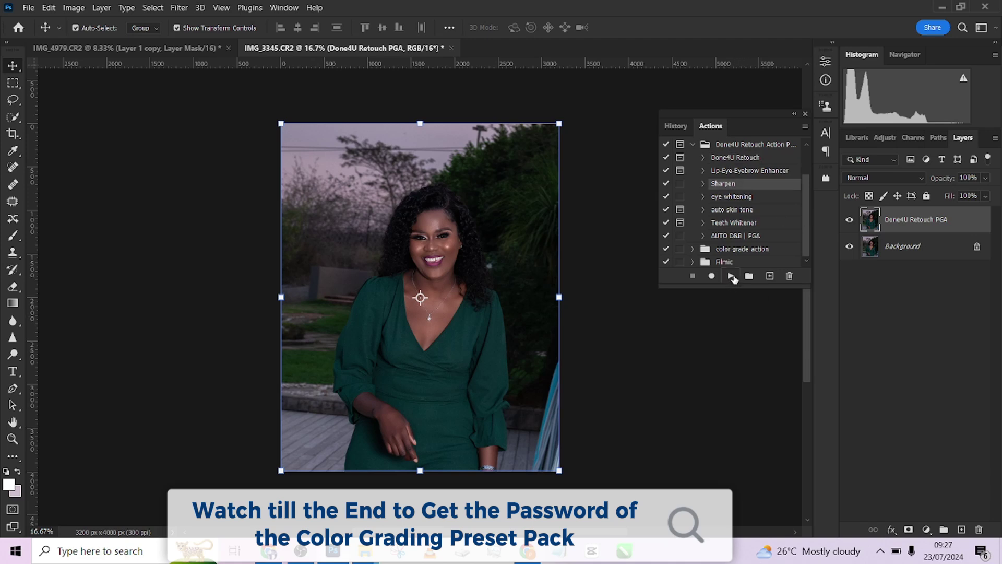
left_click(731, 276)
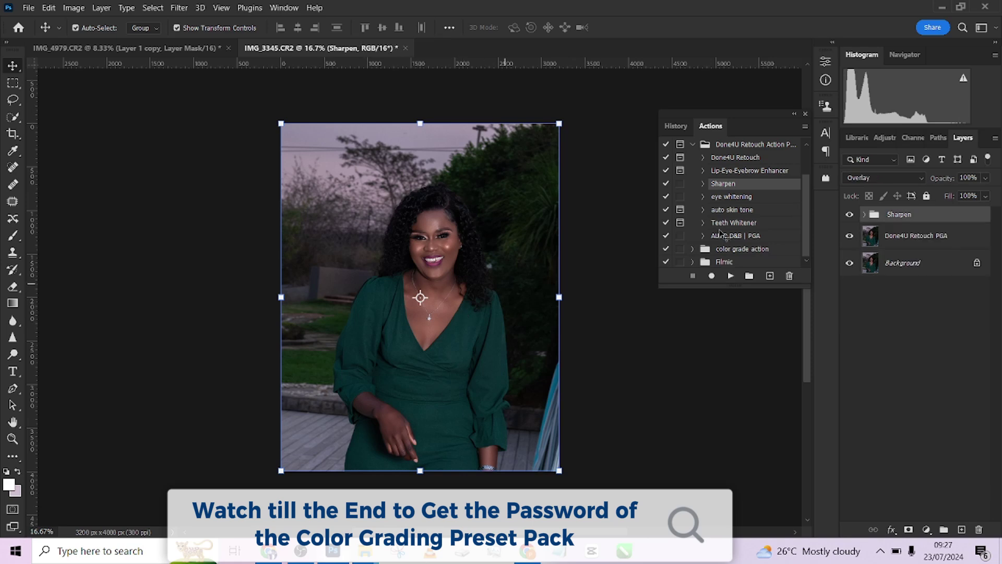
left_click(849, 215)
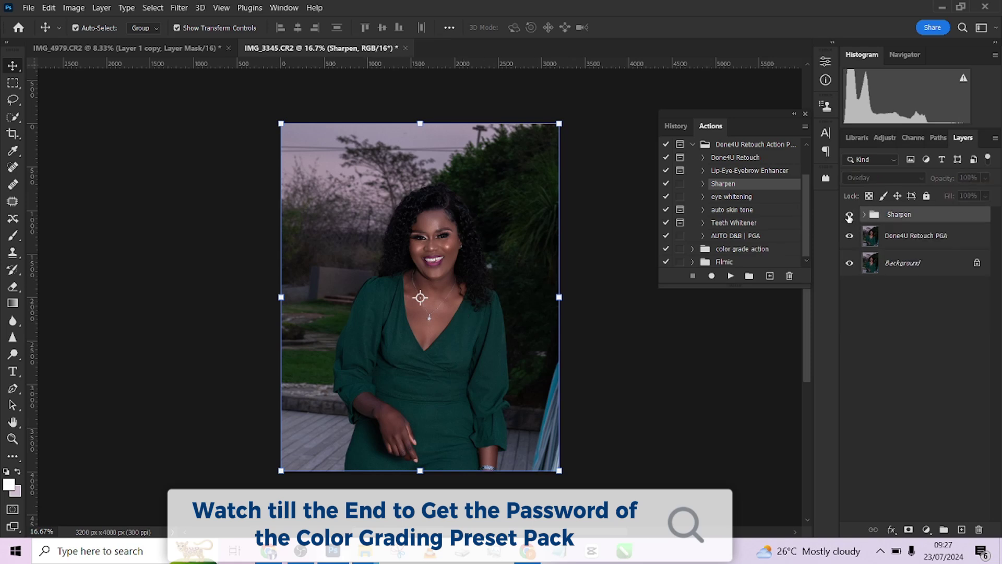
left_click(988, 179)
left_click_drag(988, 193, 972, 193)
Compare the sharpening on and off, then run the AUTO D&B | PGA action.
left_click(849, 215)
left_click(850, 214)
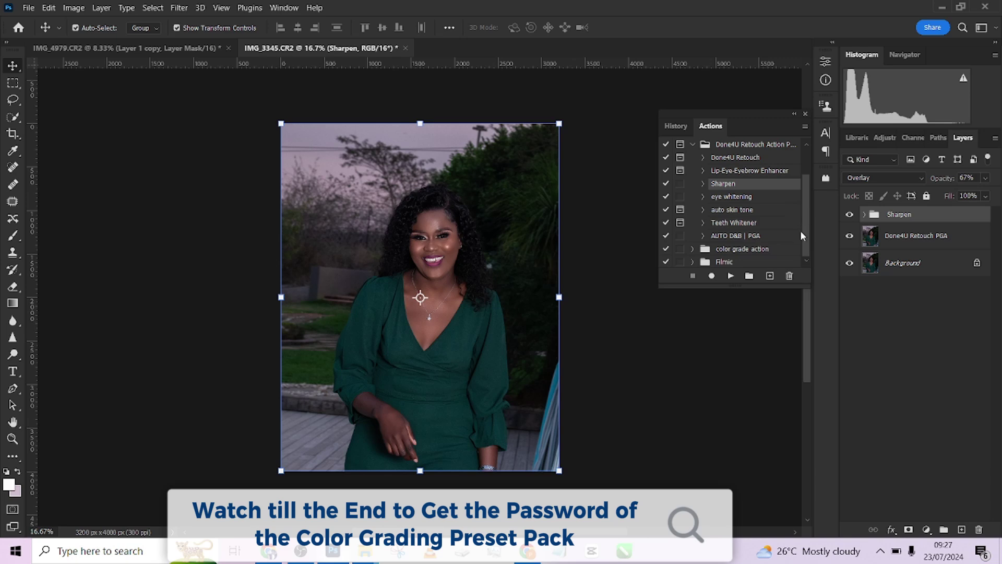
left_click(734, 236)
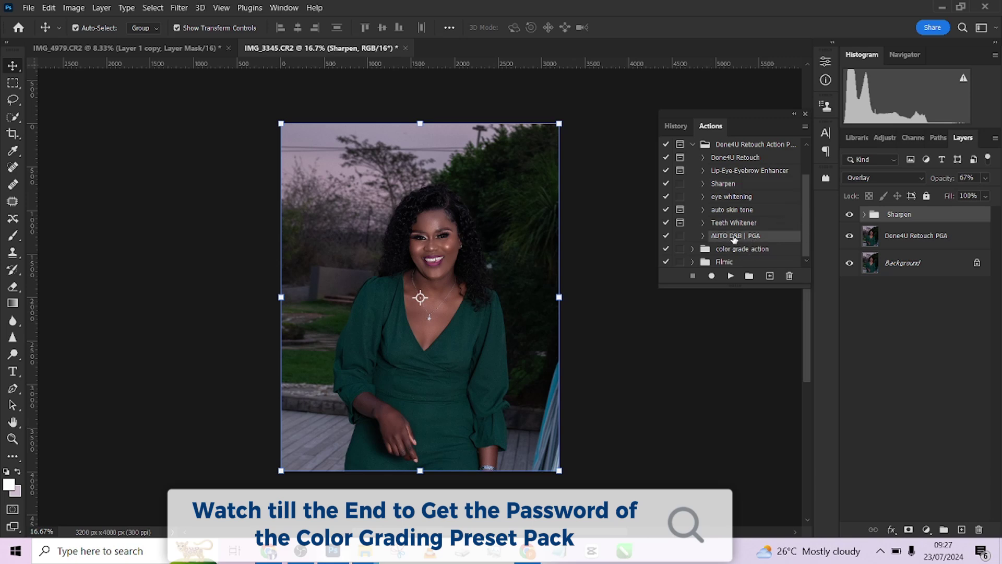
left_click(730, 275)
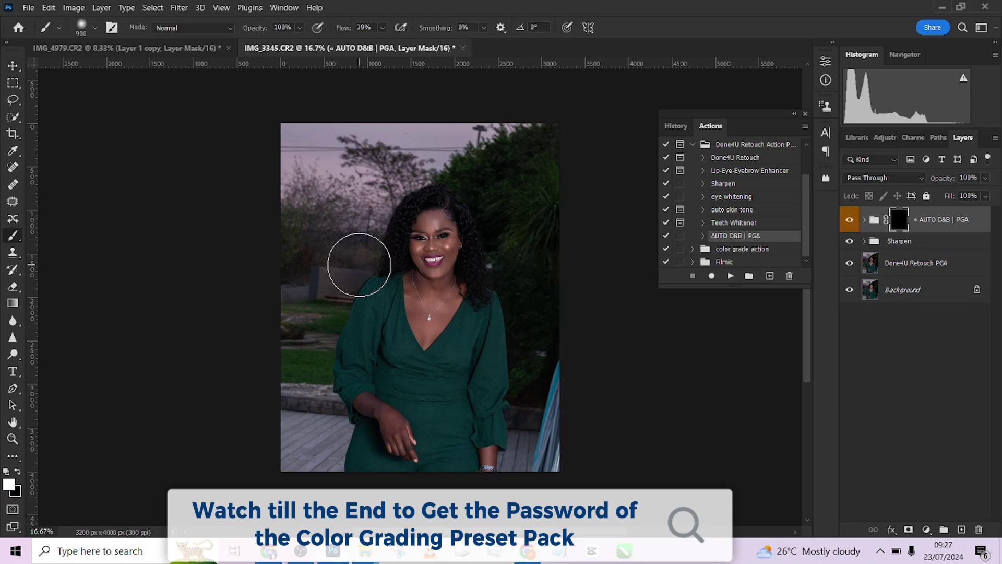
Paint the AUTO D&B | PGA mask over her face and chest with brush flow at 92%.
mouse_move(429, 230)
left_mouse_down()
mouse_move(427, 316)
mouse_move(429, 255)
left_mouse_up()
left_click(383, 28)
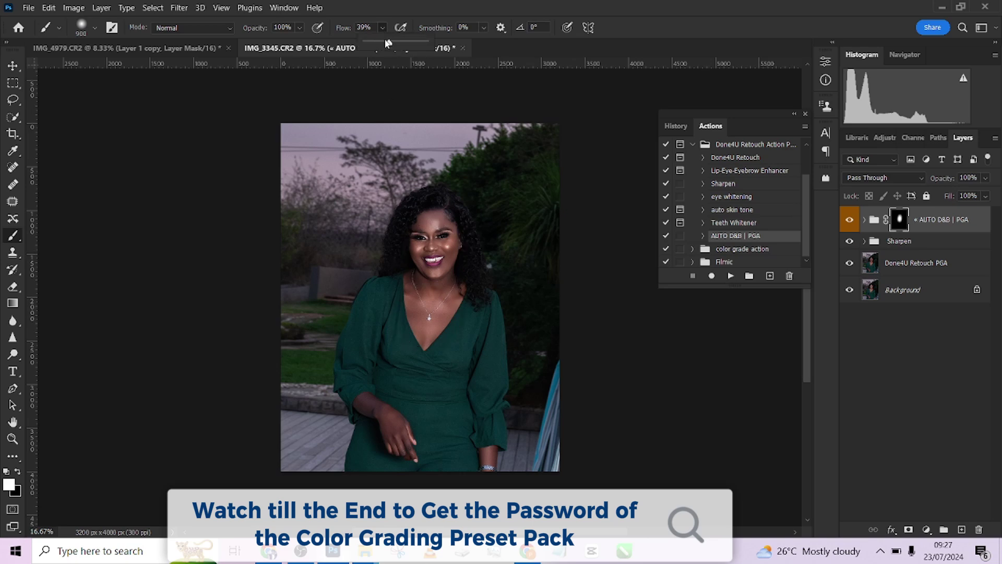
left_click_drag(388, 42, 420, 42)
mouse_move(464, 239)
left_mouse_down()
mouse_move(444, 301)
mouse_move(433, 274)
mouse_move(415, 346)
mouse_move(431, 286)
mouse_move(424, 248)
mouse_move(413, 306)
mouse_move(420, 282)
mouse_move(420, 353)
mouse_move(439, 341)
mouse_move(389, 424)
left_mouse_up()
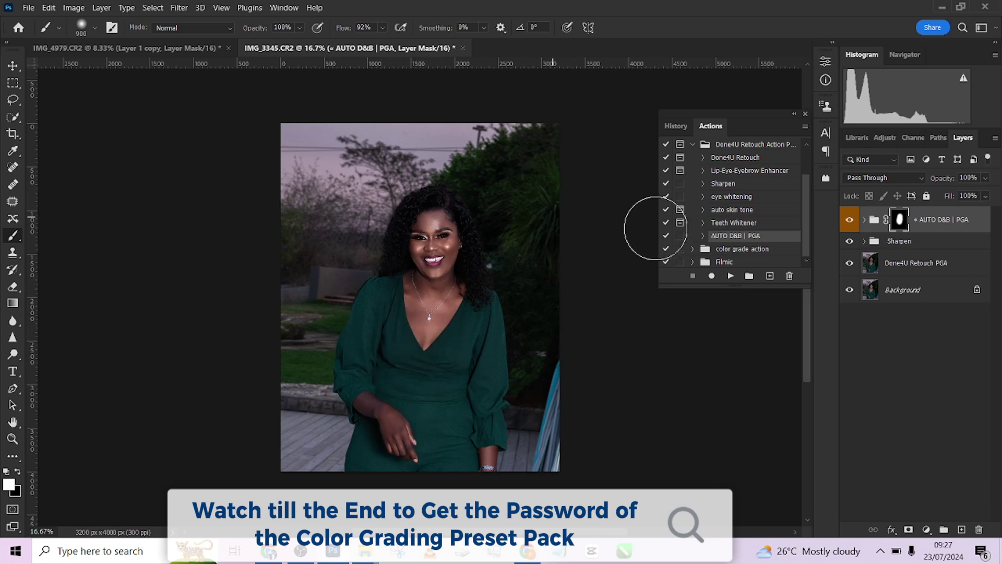
left_click(850, 220)
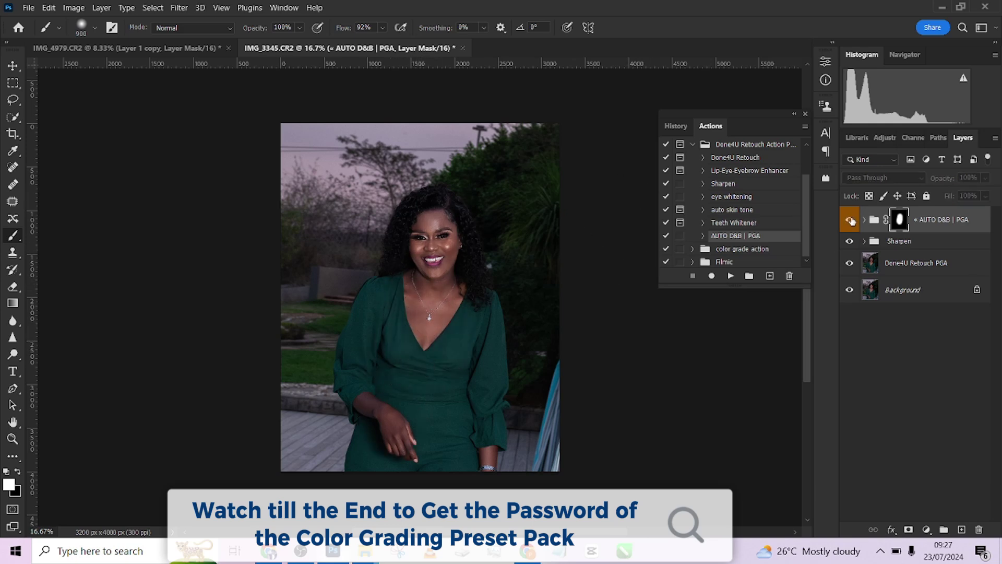
left_click(850, 220)
Lower the AUTO D&B | PGA group opacity to 47%, then to 42%, comparing each setting.
left_click(985, 179)
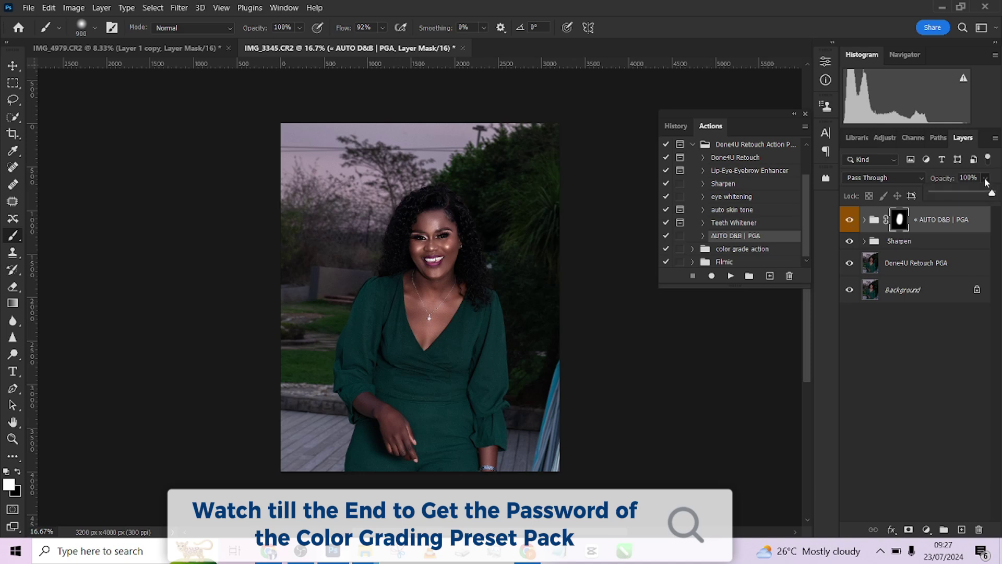
left_click_drag(983, 197, 959, 197)
left_click(851, 222)
left_click(851, 222)
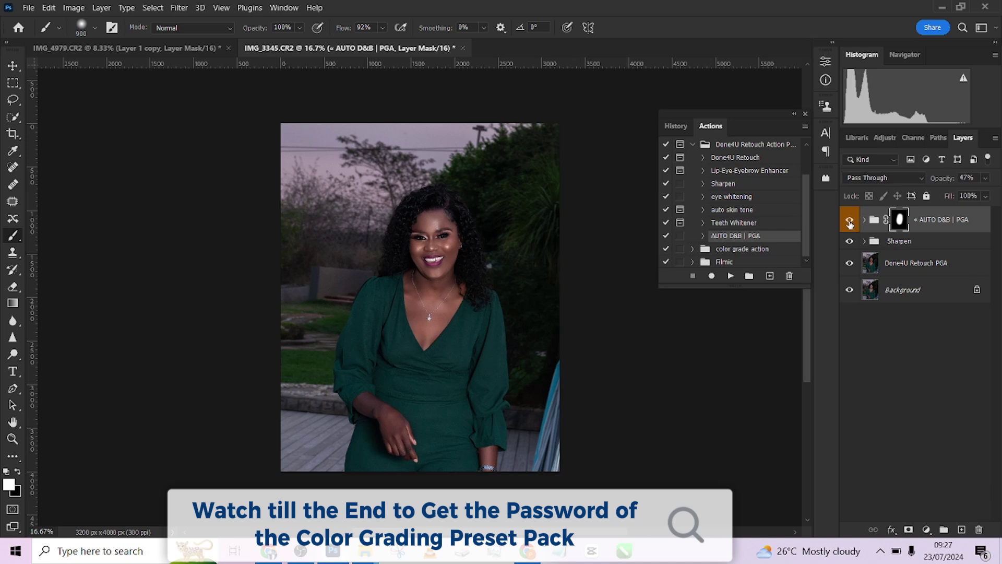
left_click(985, 178)
left_click_drag(962, 197, 959, 196)
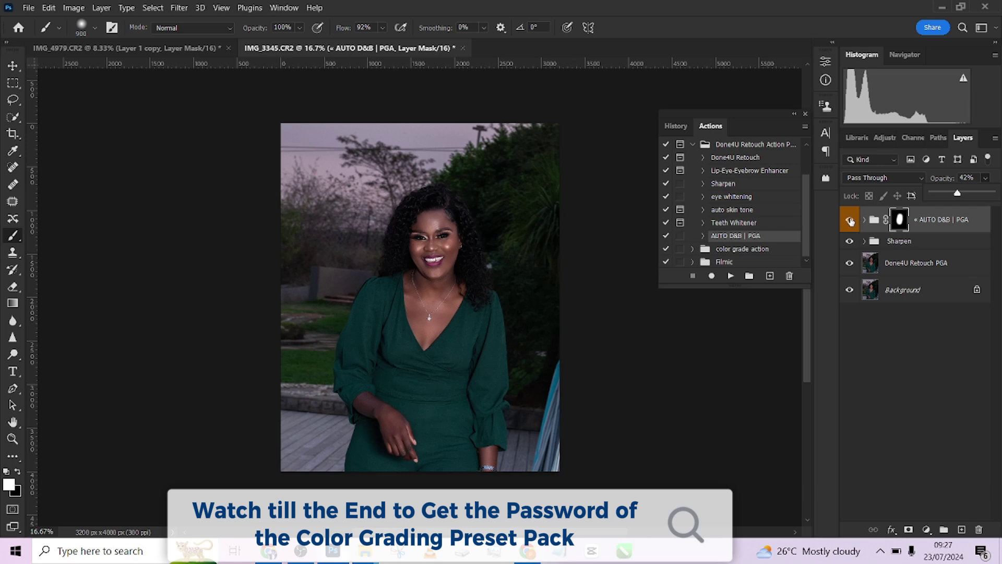
left_click(849, 220)
left_click(850, 221)
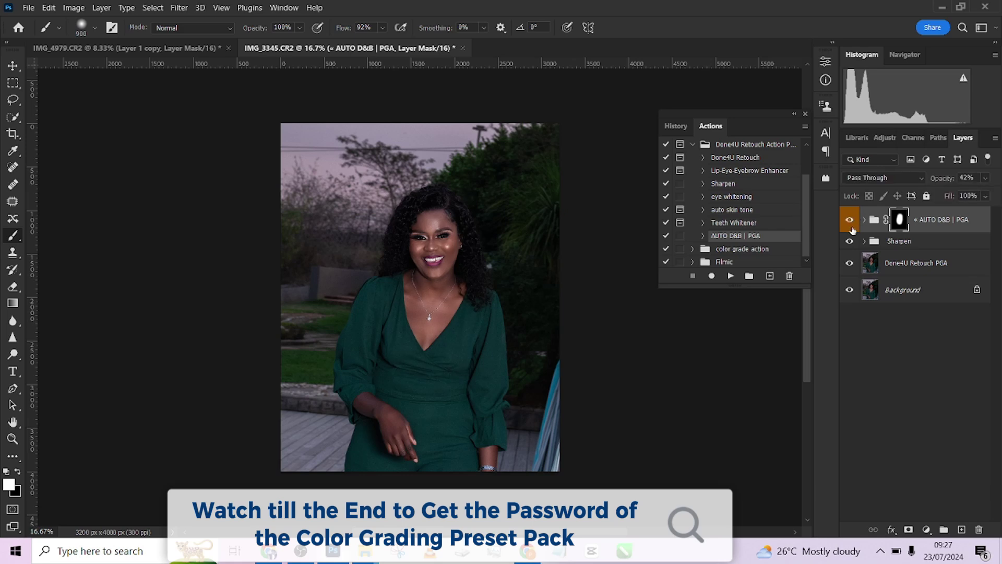
Compare the full retouch against the original background image alone.
left_click(985, 178)
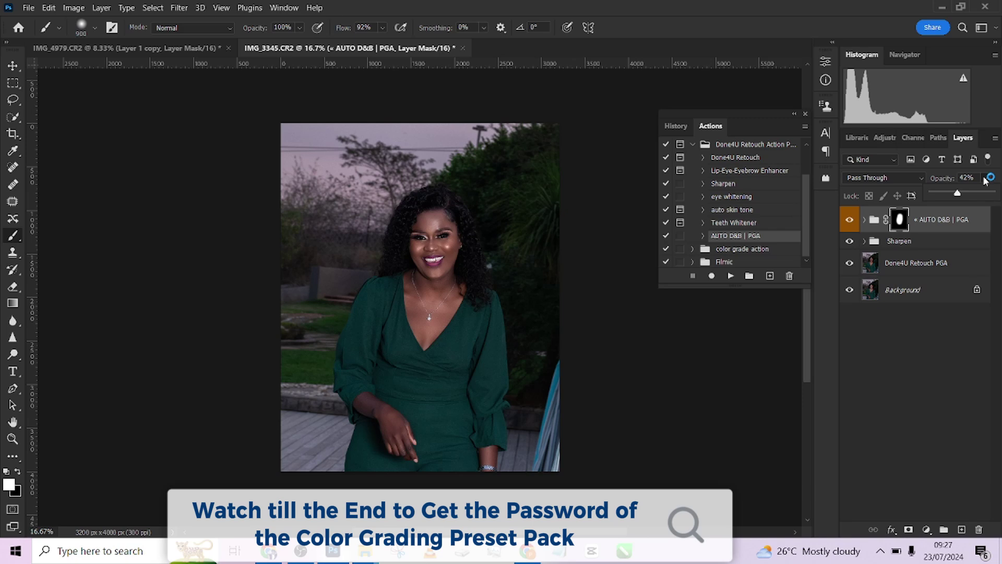
left_click(849, 290, "alt")
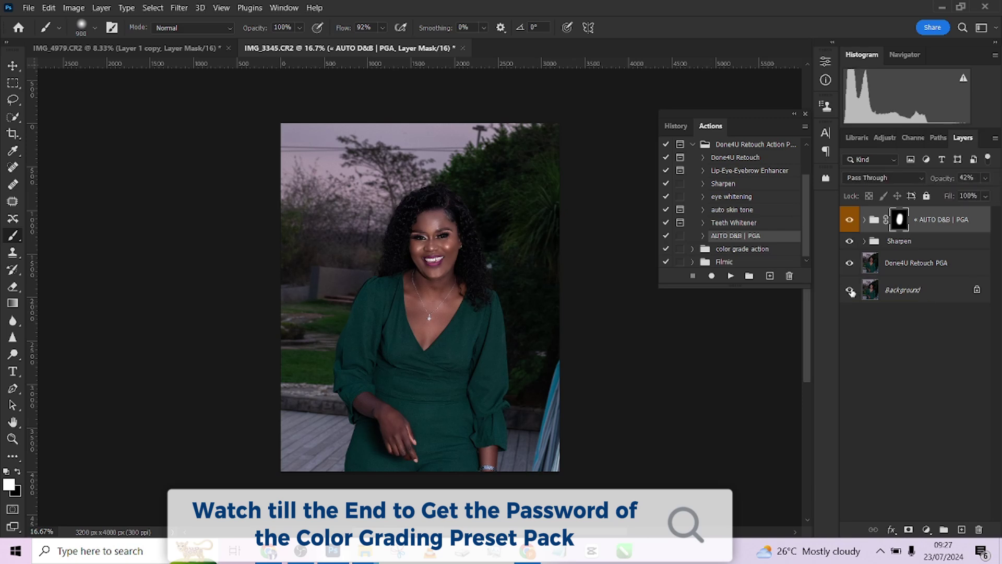
left_click(849, 290, "alt")
Stamp visible layers into Layer 1, convert it to a smart object, and apply Camera Raw Filter.
key("ctrl+shift+alt+e")
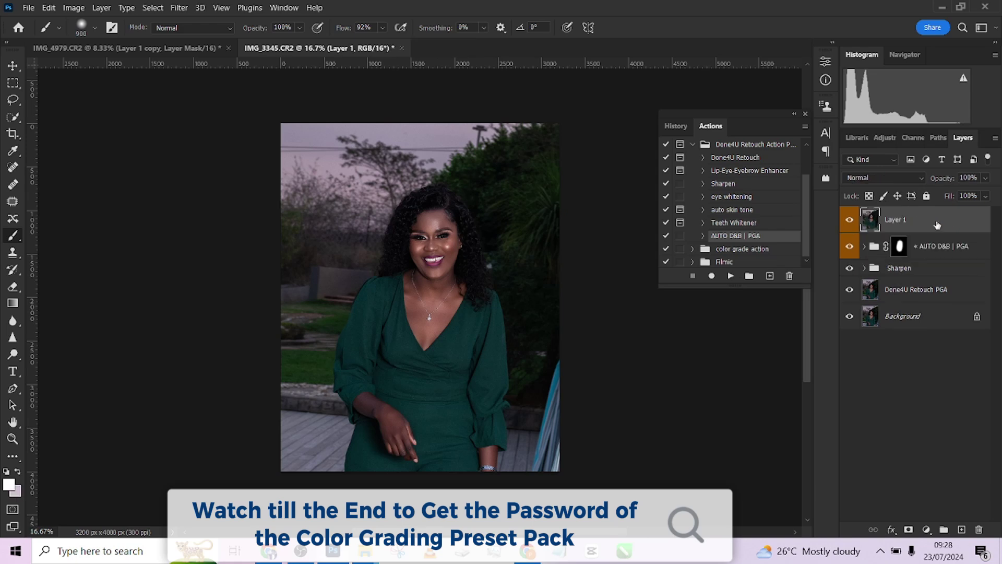
key("v")
right_click(944, 220)
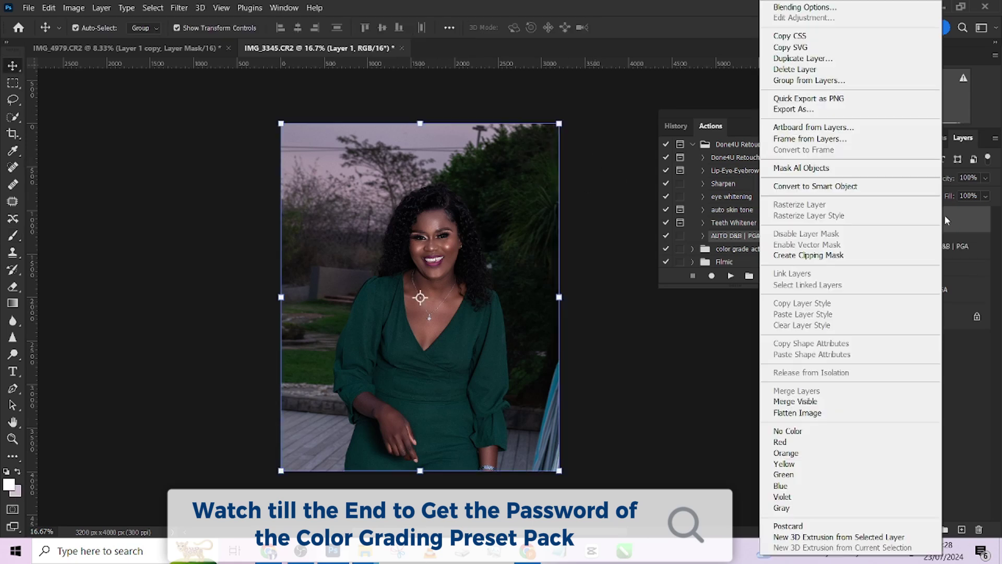
left_click(830, 189)
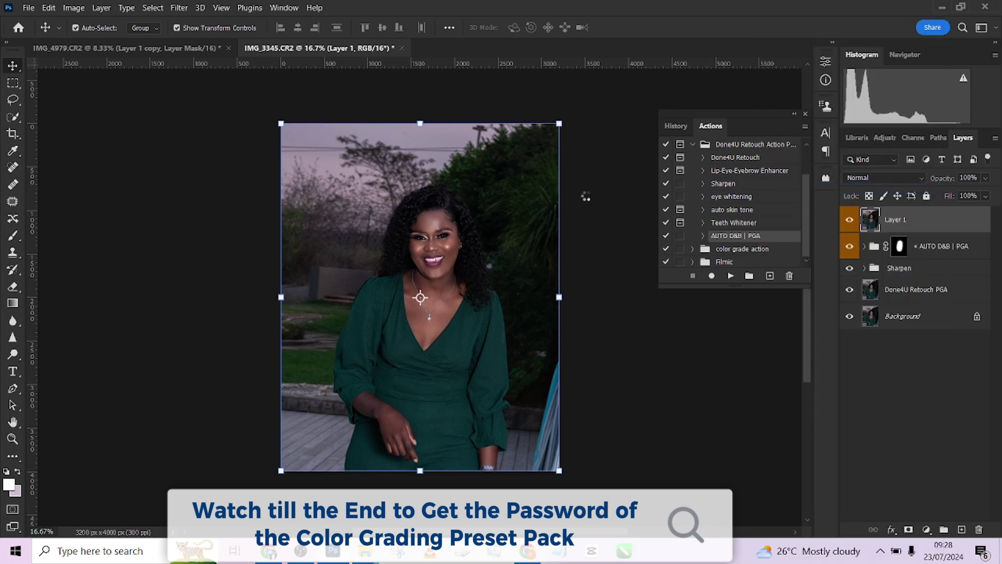
left_click(180, 7)
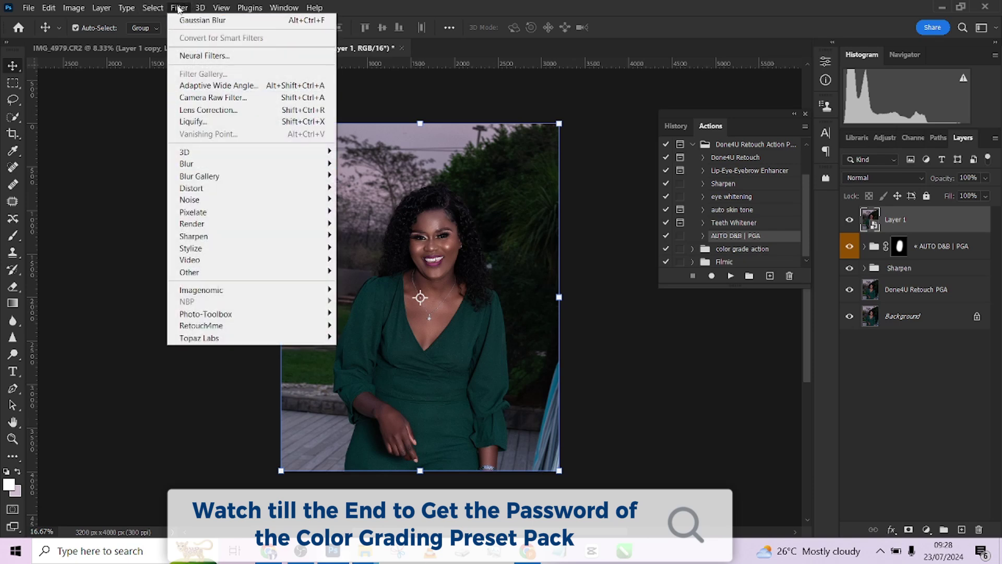
left_click(293, 97)
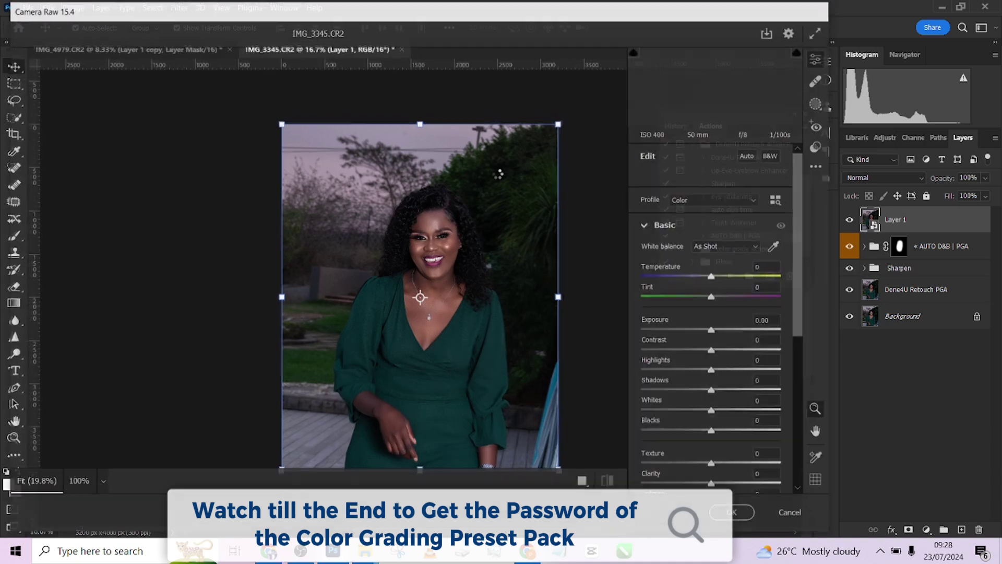
Load the M2 Camera Raw preset and compare it against default settings.
left_click(818, 168)
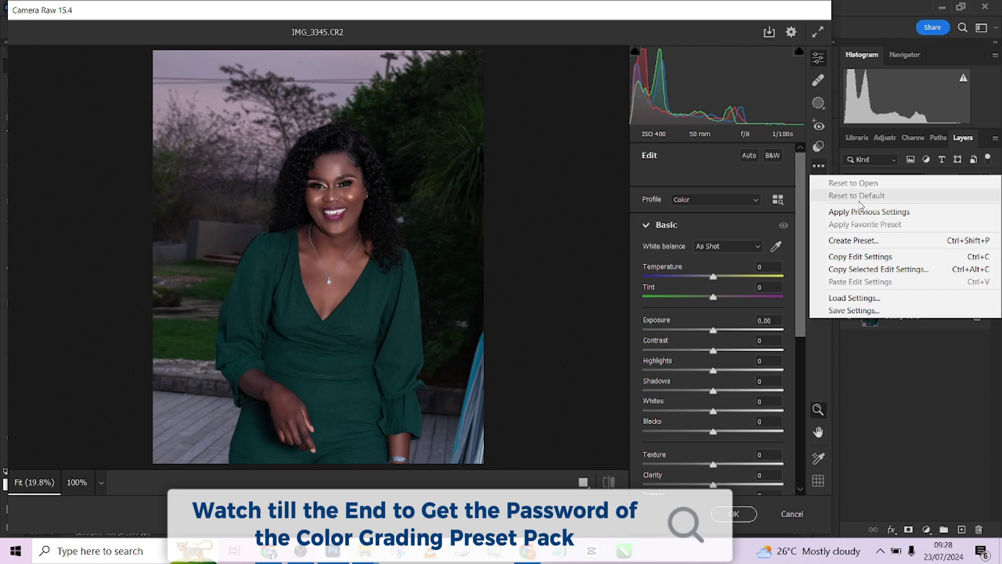
left_click(863, 299)
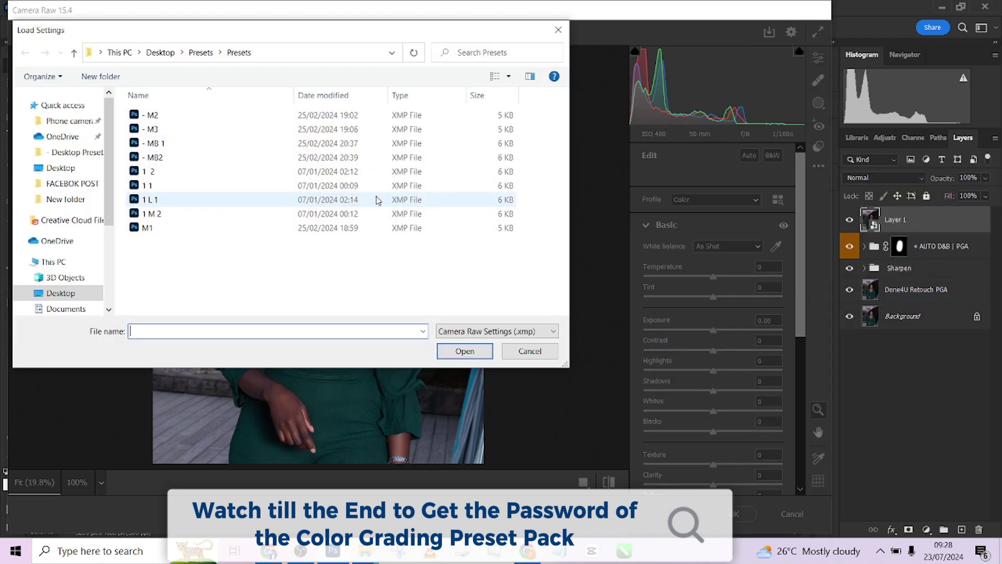
left_click(155, 116)
left_click(454, 357)
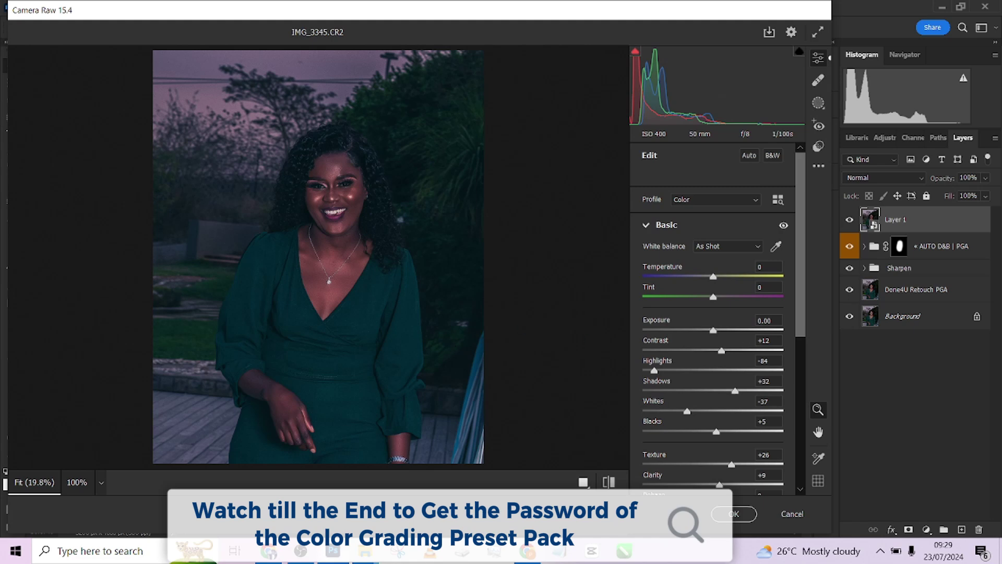
left_click(607, 483)
left_click(607, 483)
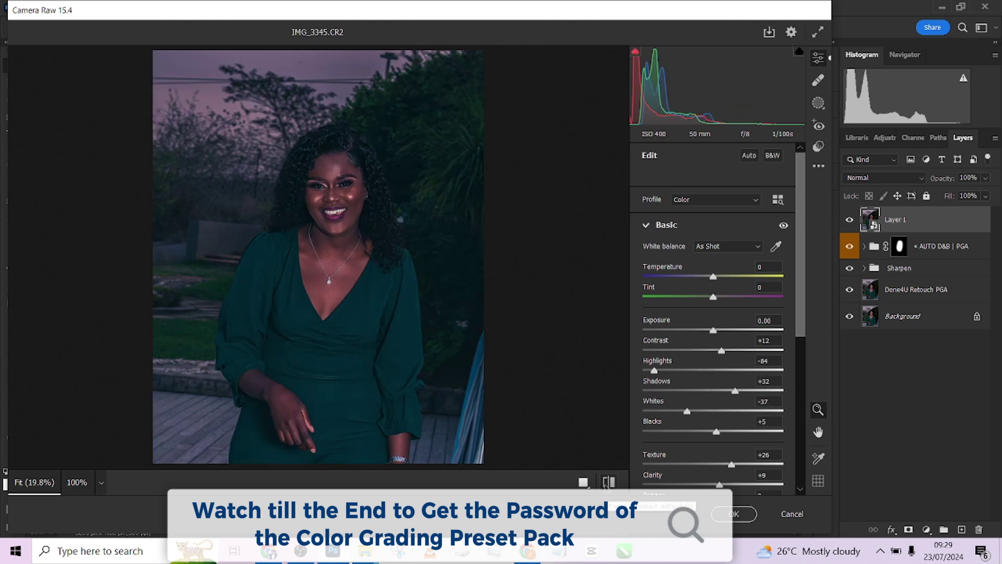
Load the M3 preset instead and compare it with the ungraded photo.
left_click(819, 166)
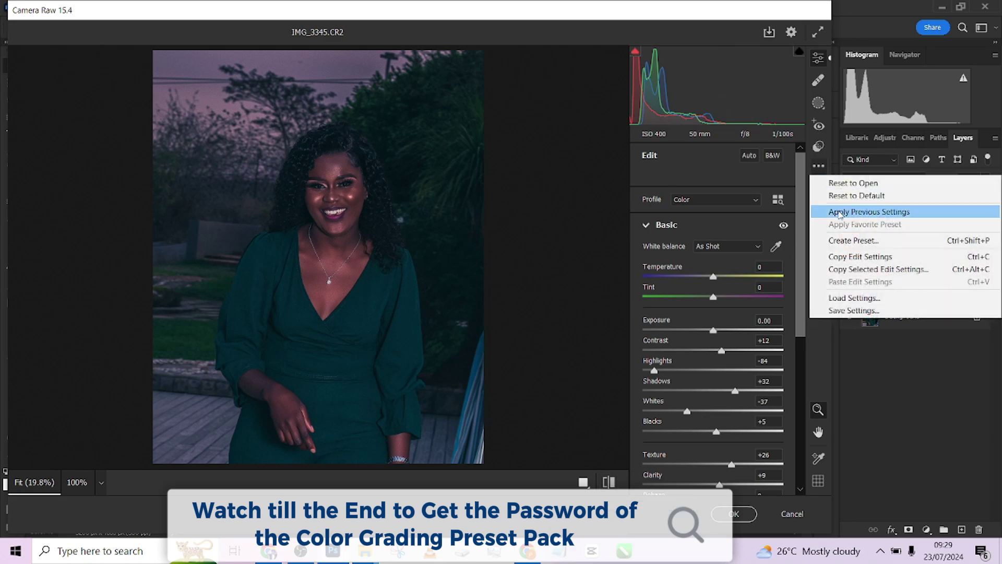
left_click(854, 298)
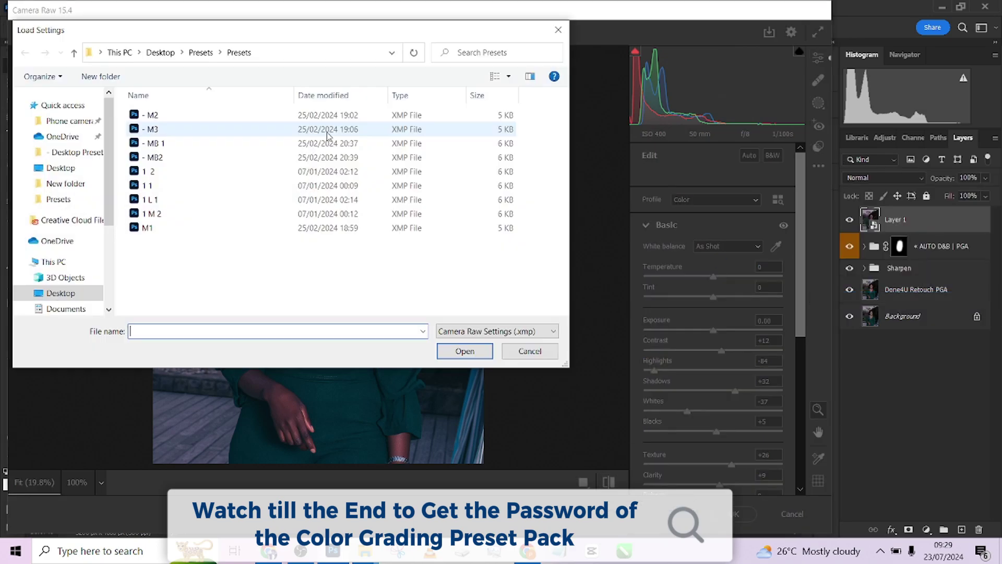
left_click(174, 132)
left_click(449, 349)
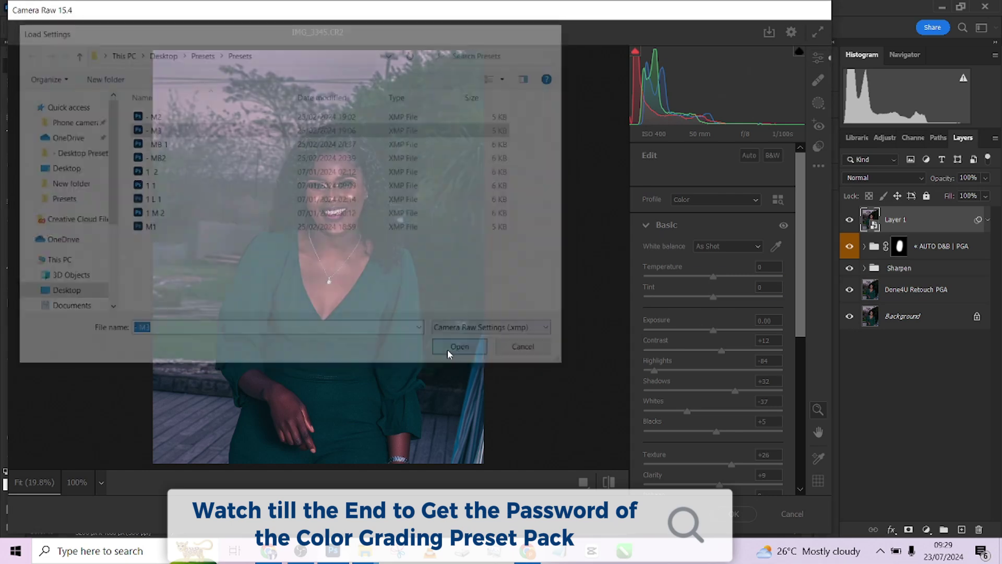
left_click(608, 482)
left_click(609, 482)
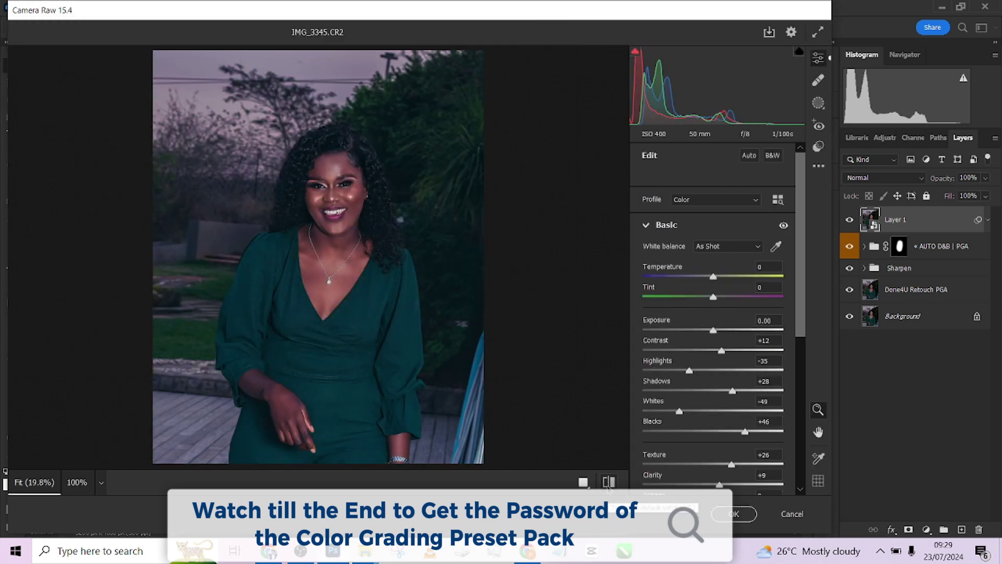
Load the MB 1 preset for a darker teal grade (Temperature +23, Highlights -61).
left_click(818, 166)
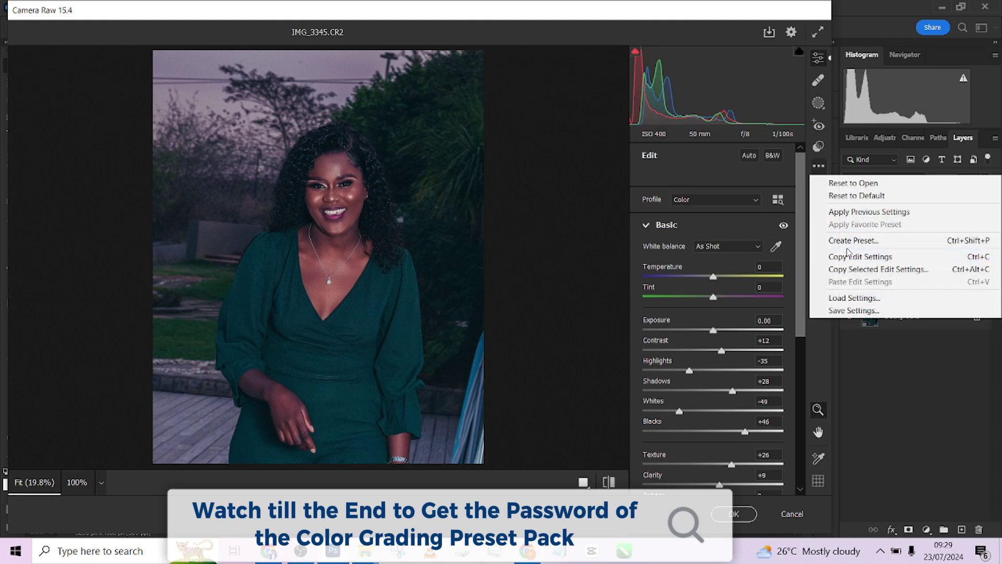
left_click(853, 298)
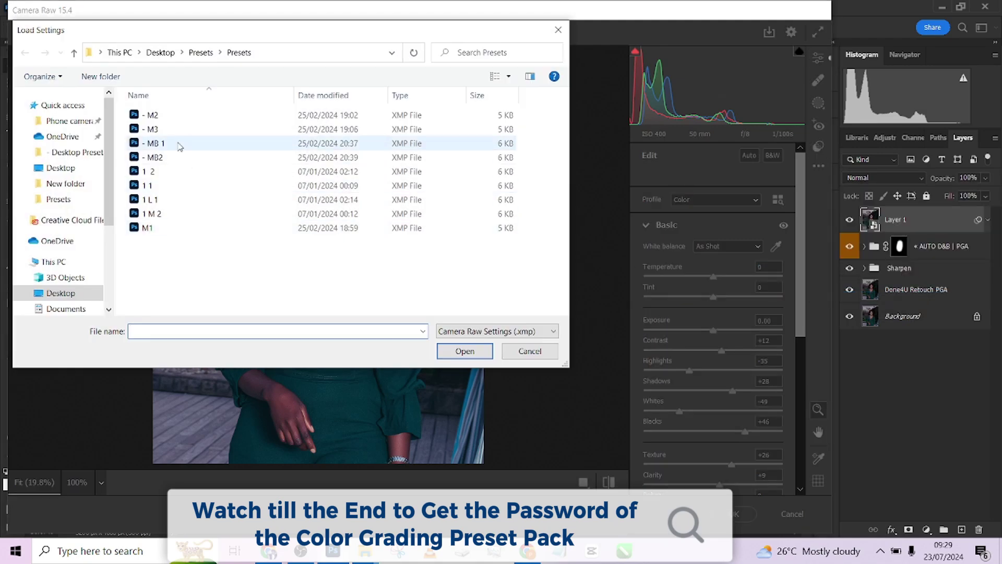
left_click(166, 146)
left_click(450, 351)
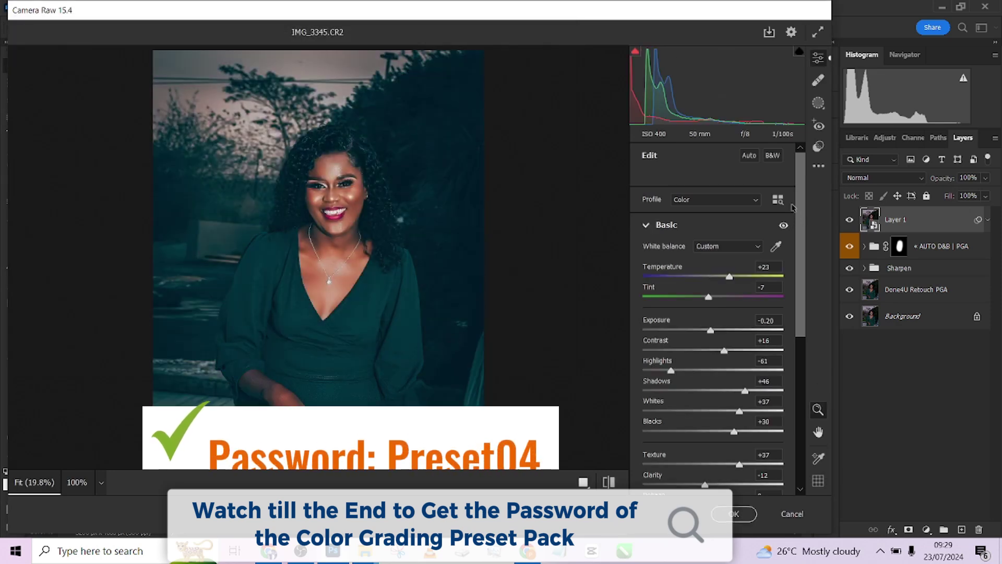
Load the 1 2 Camera Raw preset and compare it repeatedly with the ungraded photo.
left_click(817, 165)
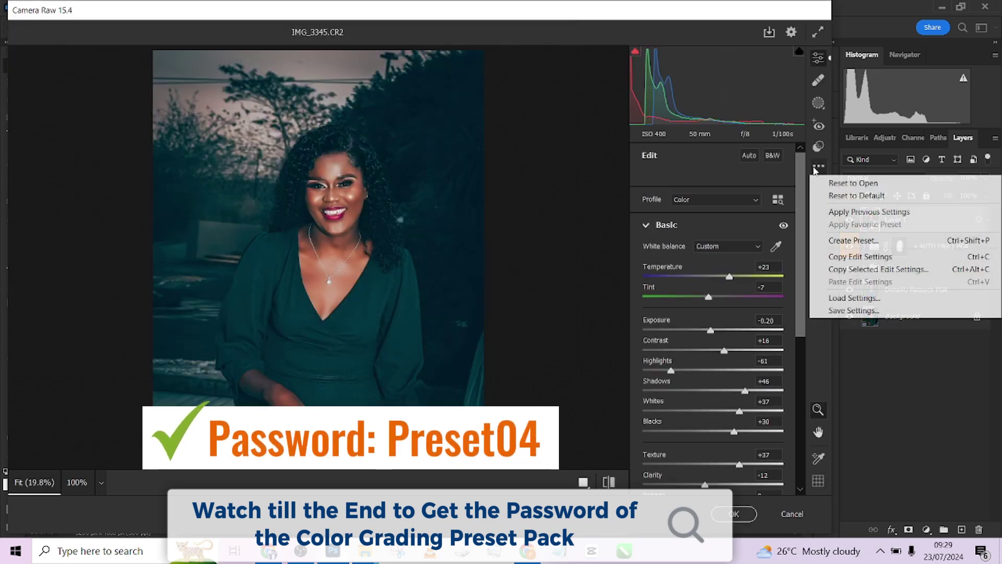
left_click(854, 294)
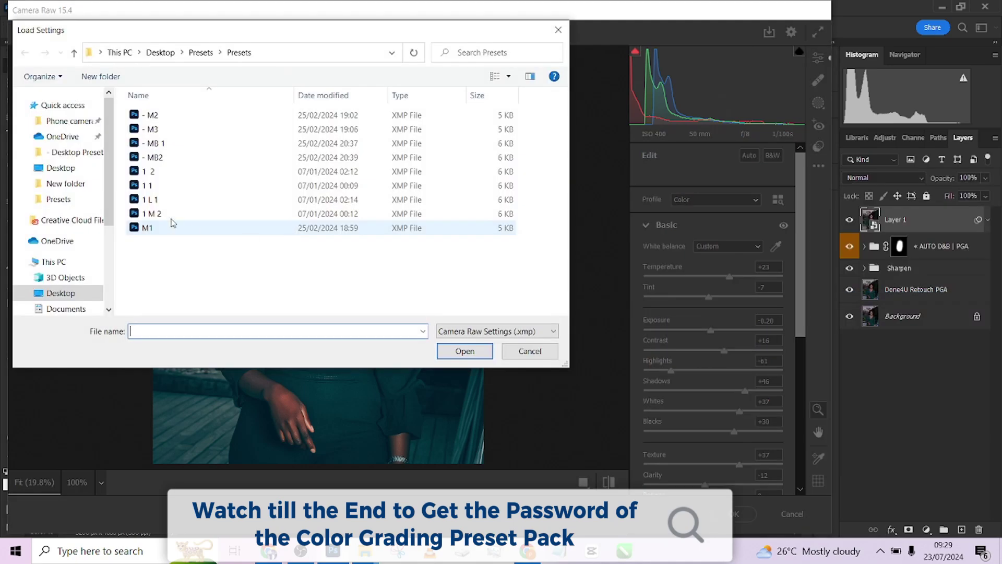
left_click(151, 172)
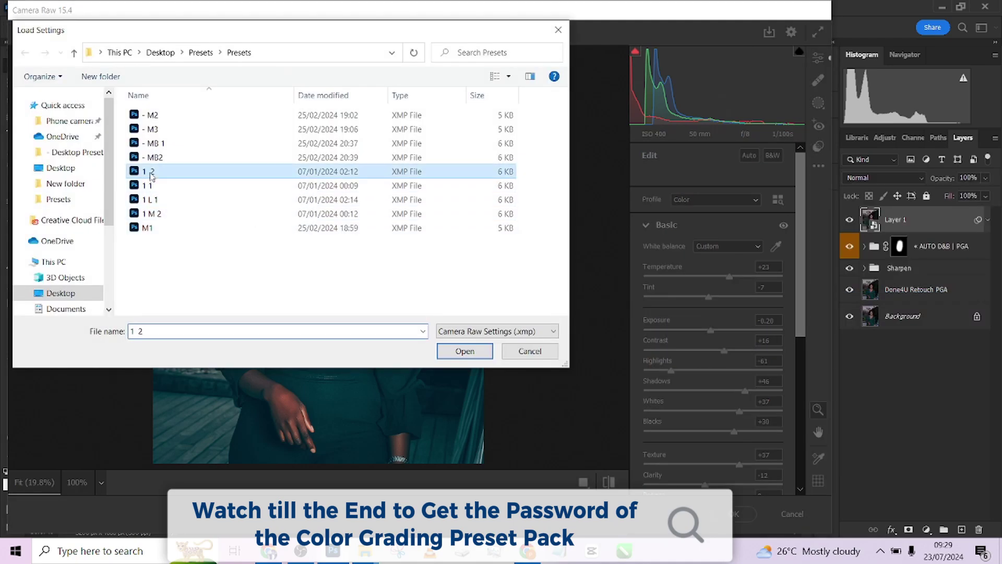
left_click(462, 350)
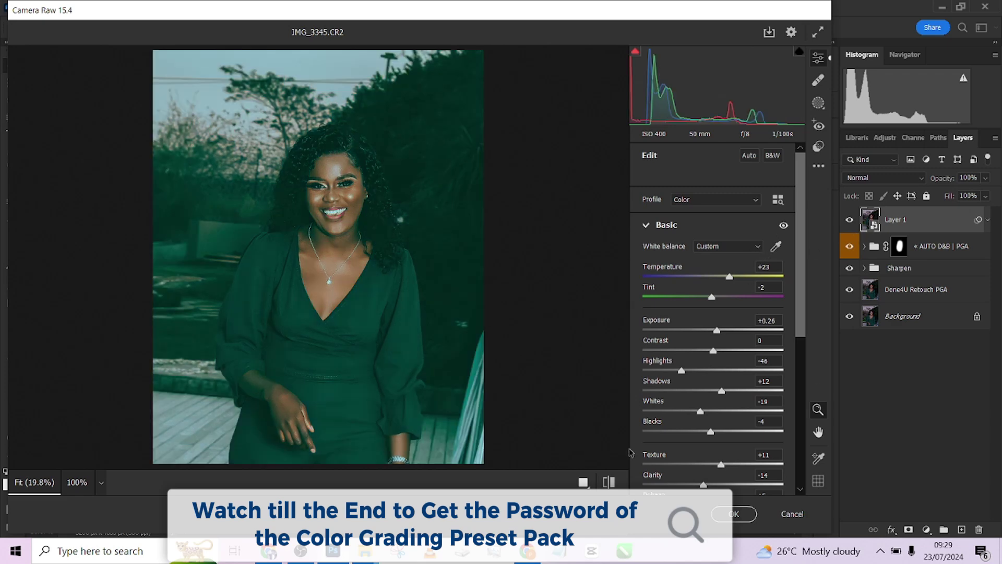
left_click(608, 481)
left_click(608, 481)
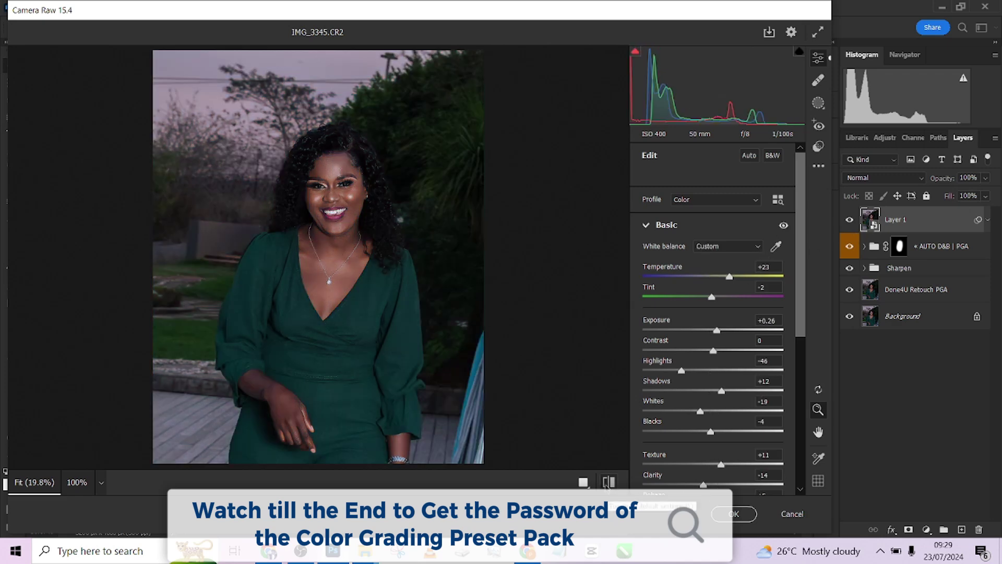
left_click(608, 481)
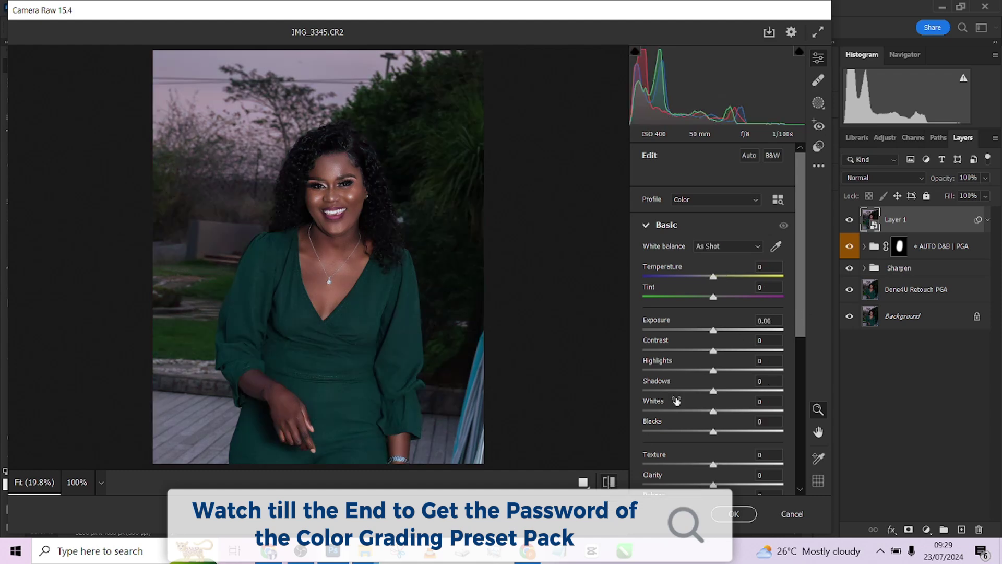
left_click(607, 482)
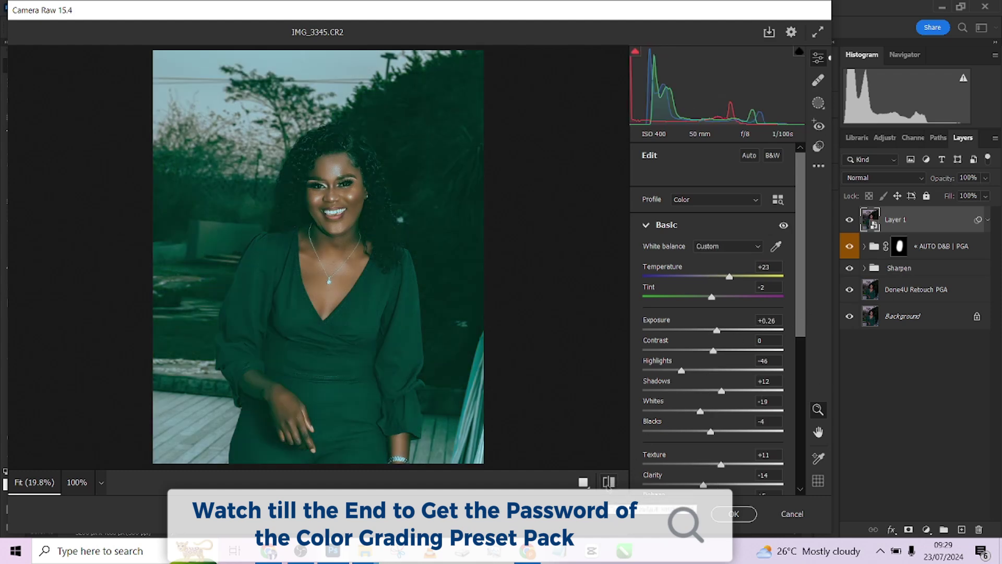
left_click(608, 482)
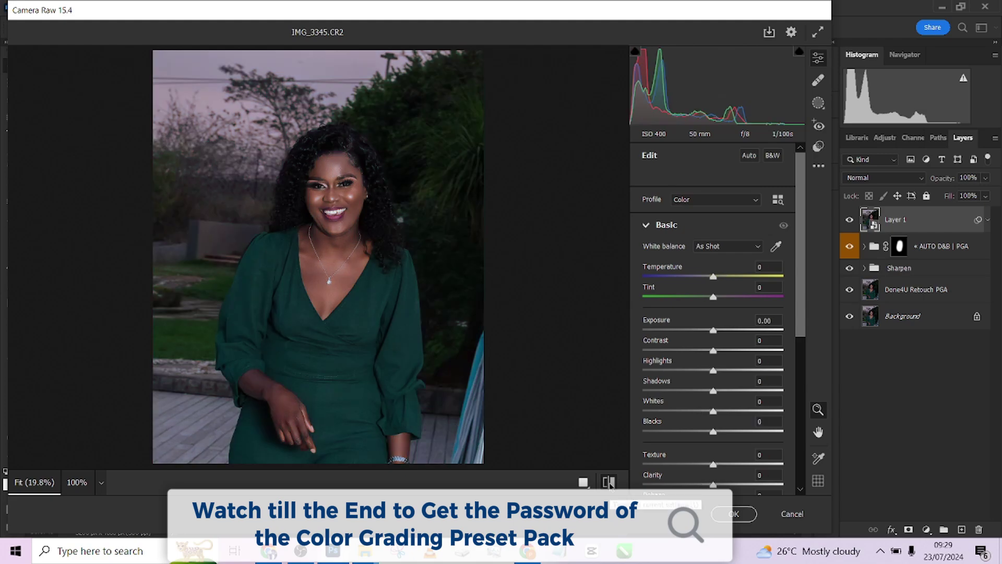
left_click(609, 482)
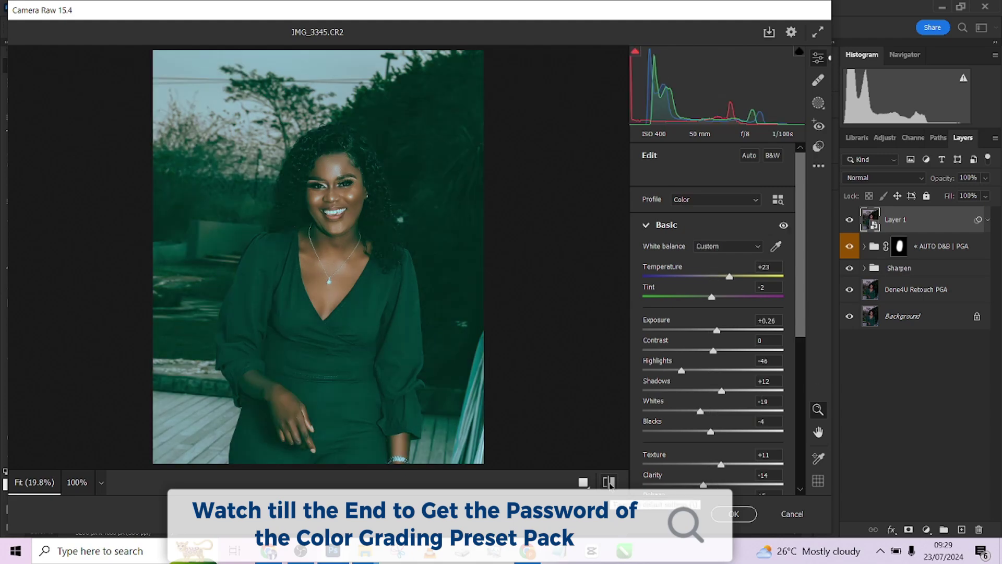
Load the 1 M 2 preset and apply the Camera Raw edits to Layer 1.
left_click(819, 175)
left_click(859, 298)
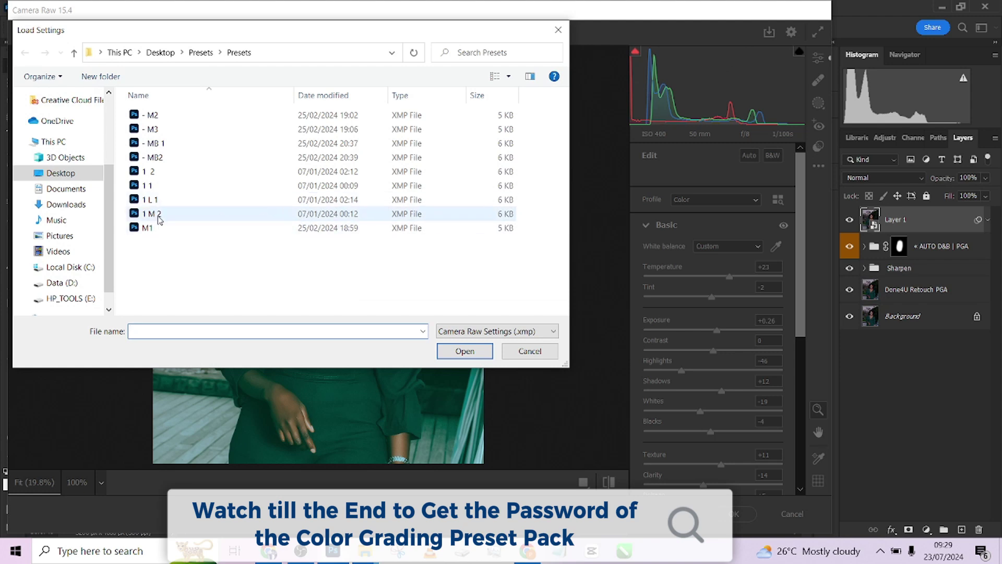
left_click(156, 220)
left_click(448, 352)
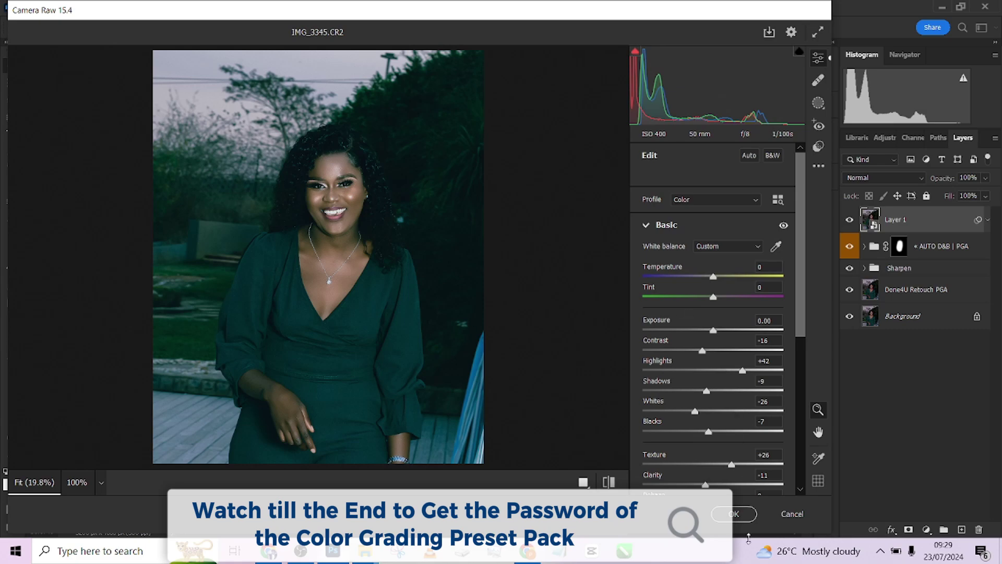
left_click(736, 516)
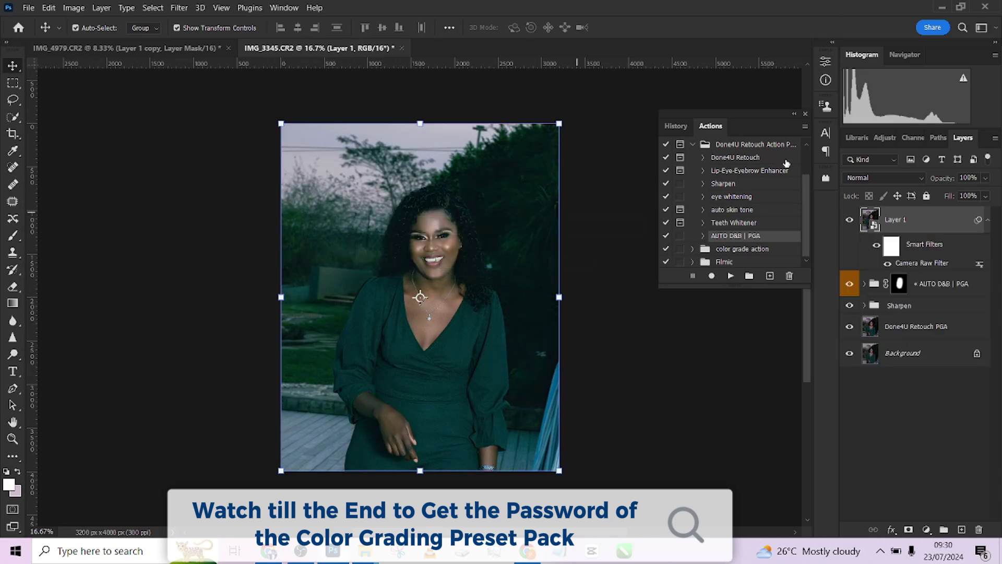
Set Layer 1 to 82% opacity with the Darker Color blend mode.
left_click(985, 178)
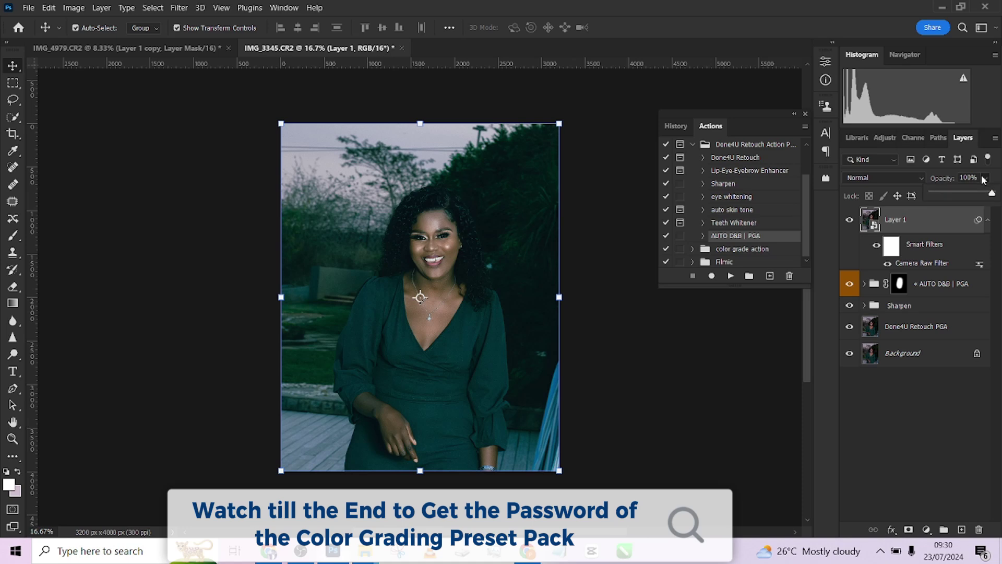
left_click_drag(989, 194, 981, 194)
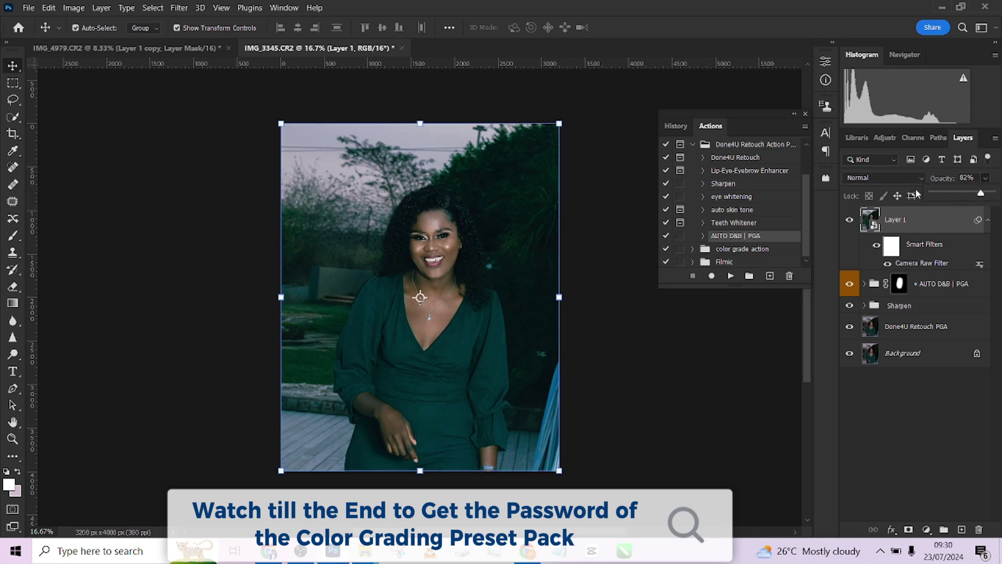
left_click(892, 178)
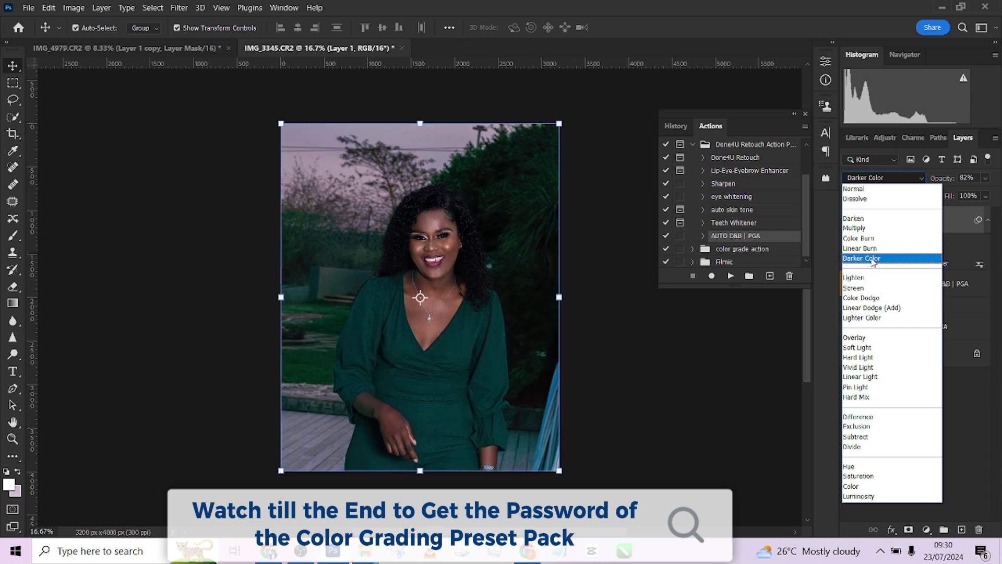
left_click(871, 259)
Toggle Layer 1's visibility several times to compare the softened teal grade.
left_click(849, 220)
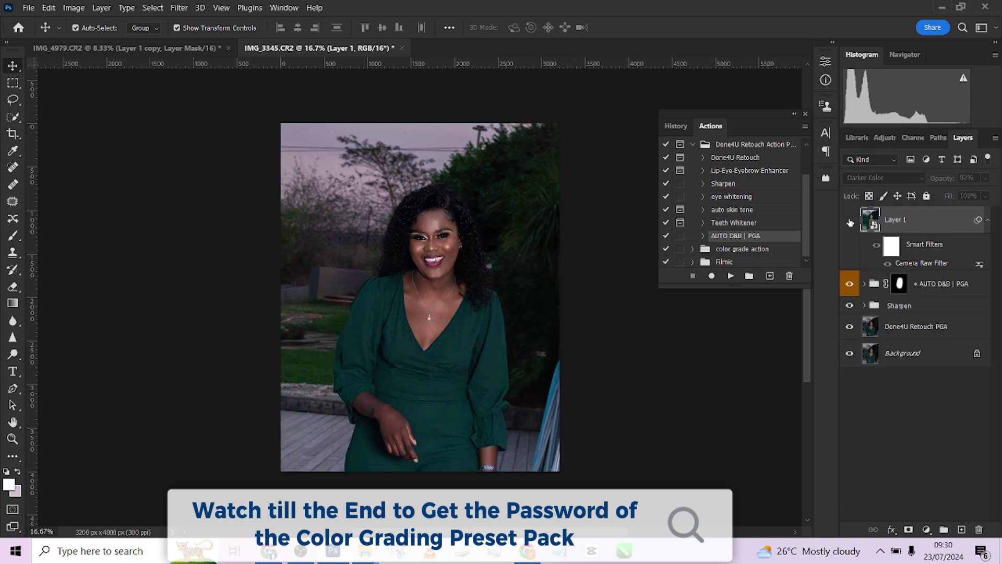
left_click(849, 221)
left_click(850, 221)
left_click(849, 222)
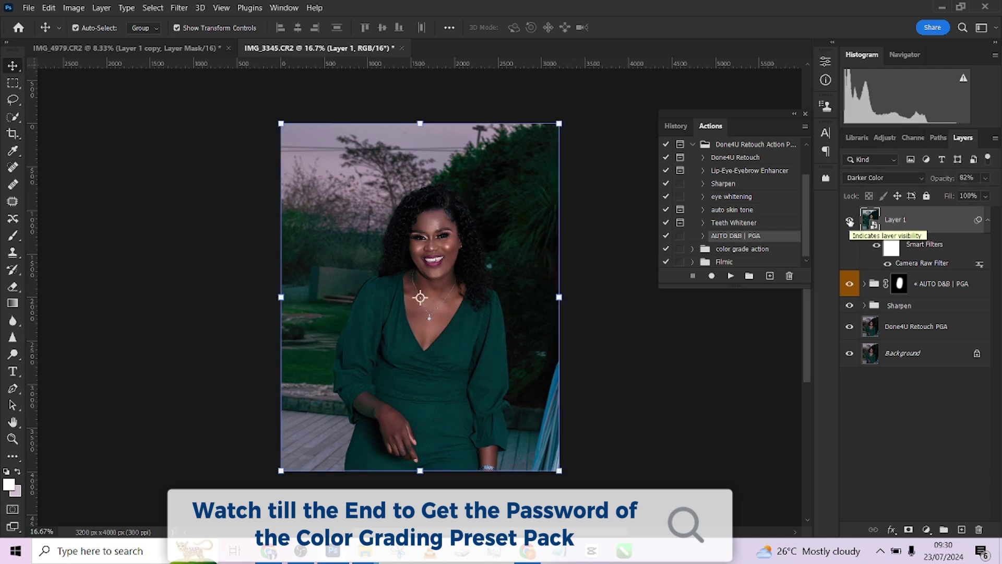
left_click(850, 221)
left_click(849, 221)
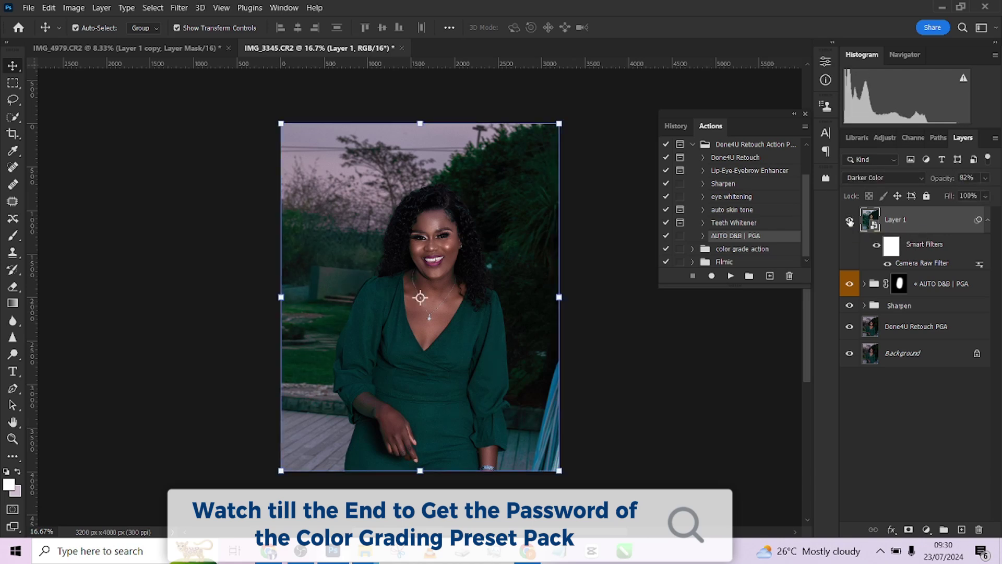
left_click(849, 222)
left_click(850, 221)
left_click(900, 180)
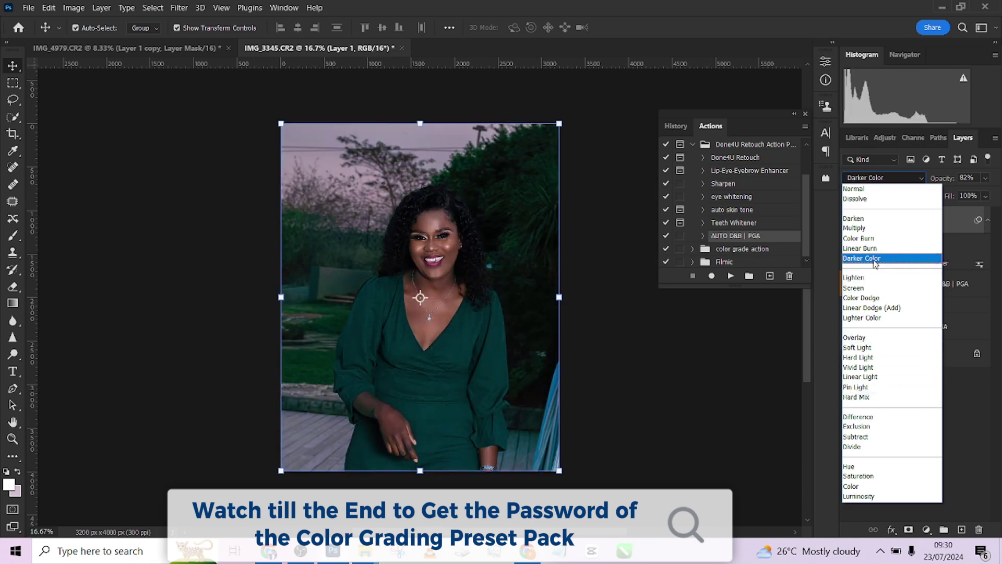
left_click(875, 261)
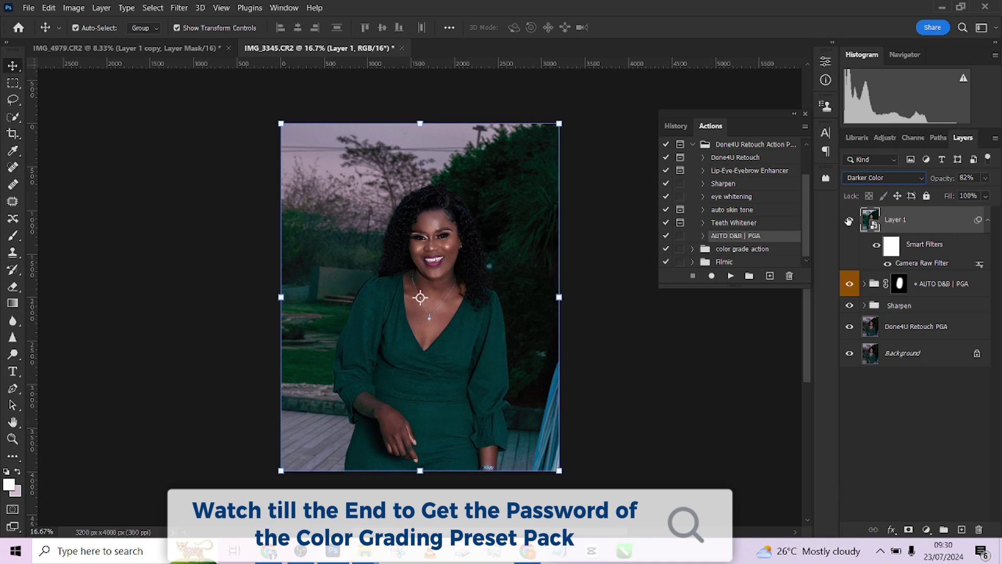
left_click(848, 221)
left_click(849, 221)
left_click(849, 220)
left_click(849, 220)
left_click(849, 354, "alt")
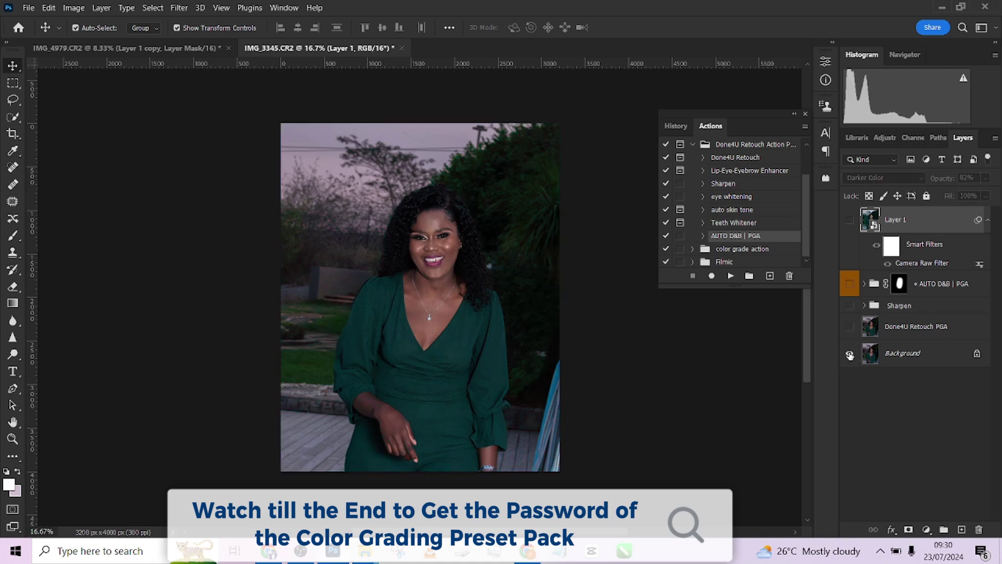
left_click(850, 354, "alt")
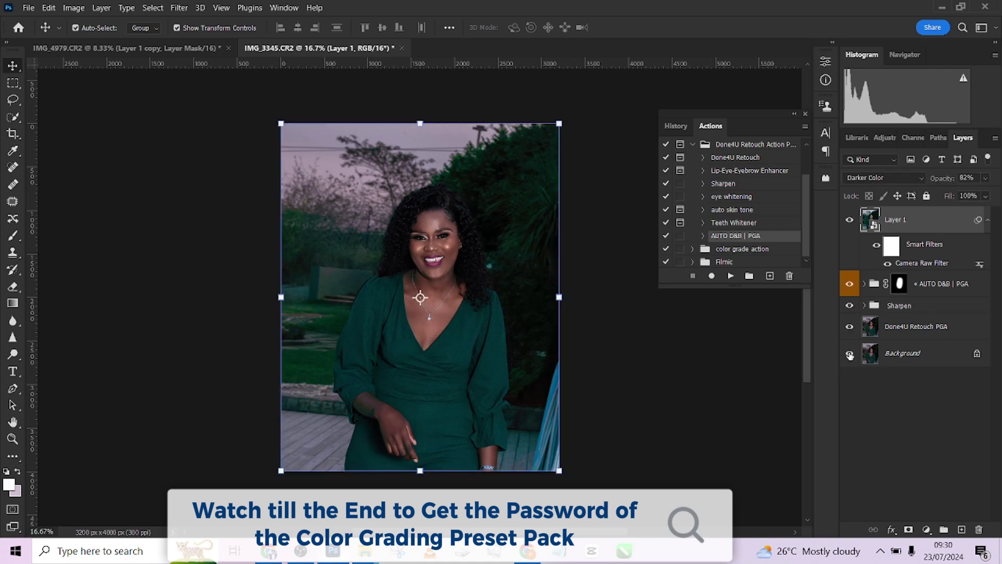
left_click(850, 354, "alt")
left_click(849, 354, "alt")
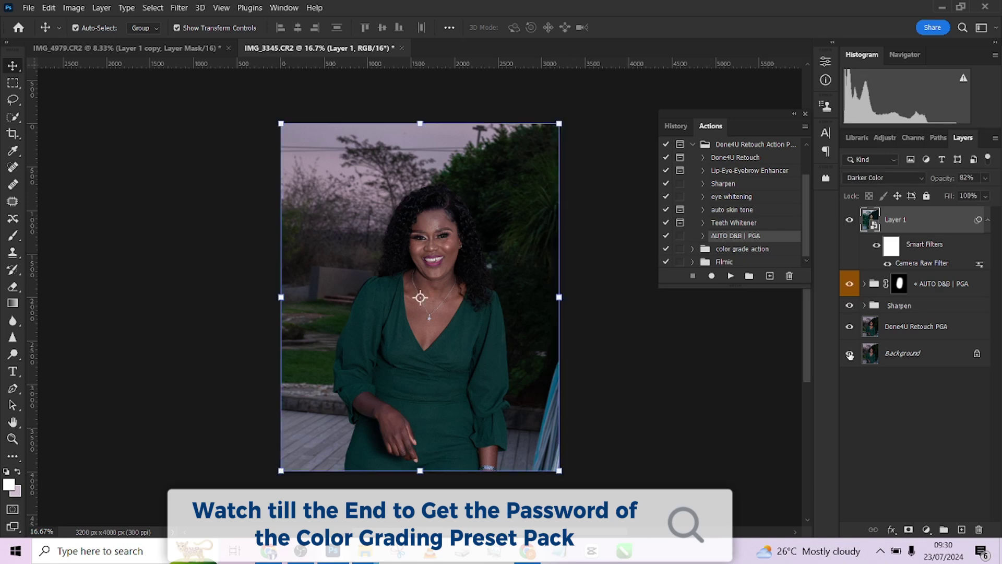